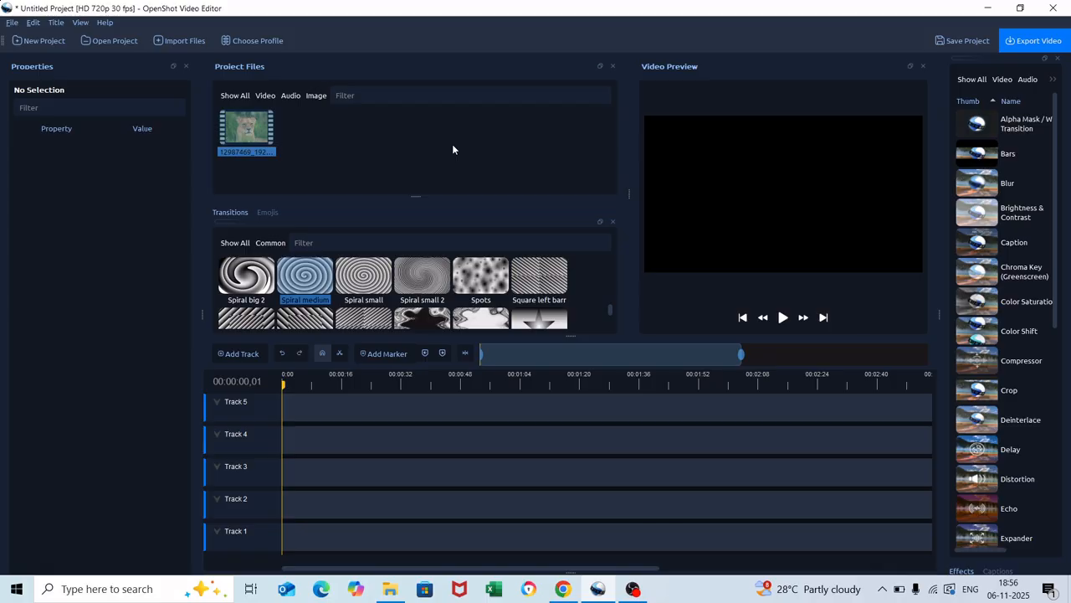
click(381, 152)
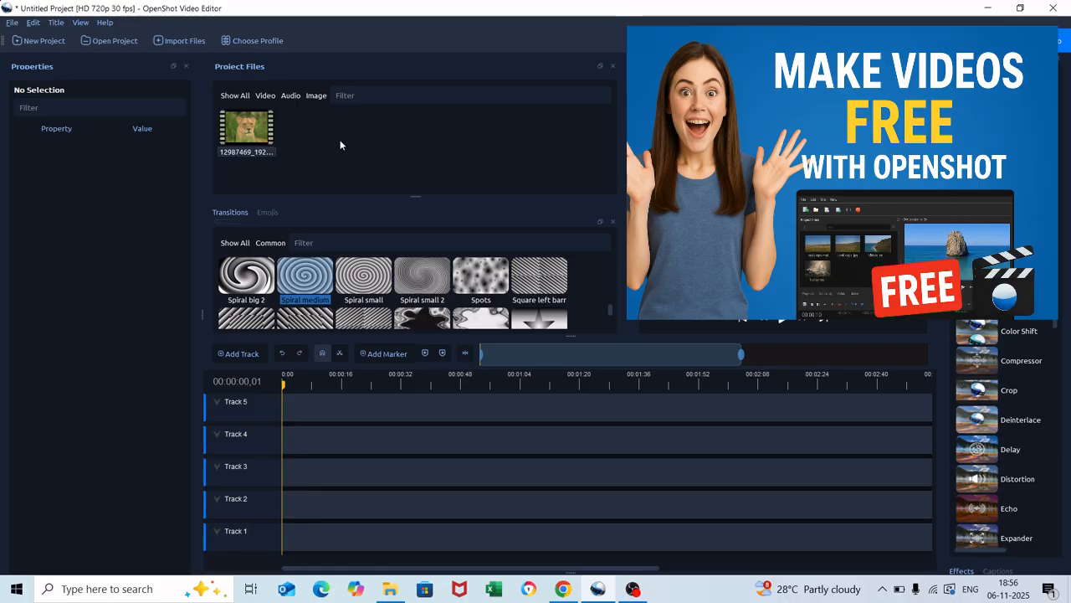
click(252, 129)
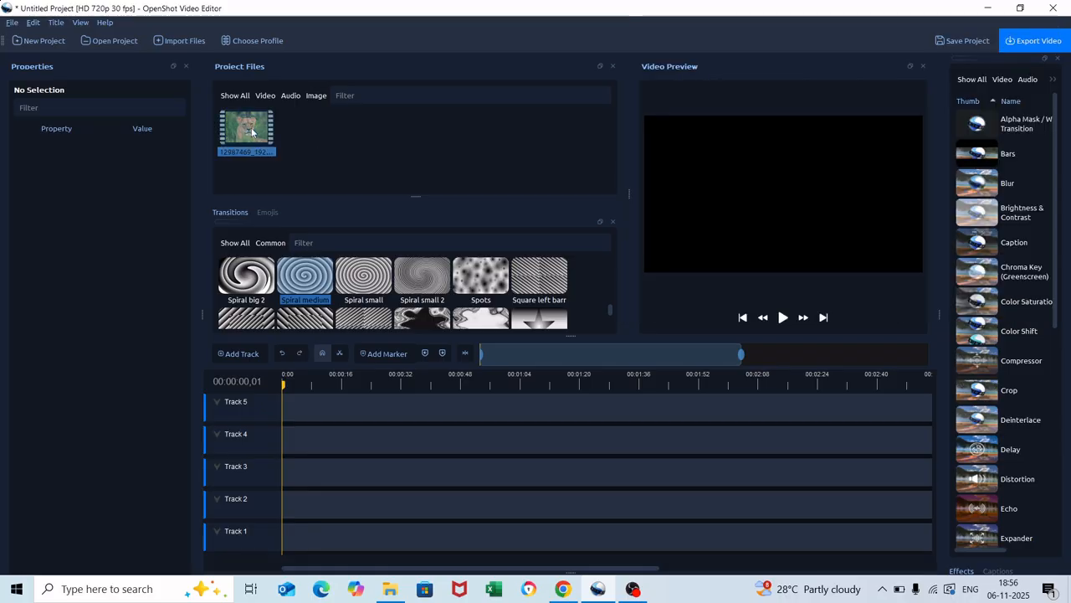
drag(322, 433, 276, 533)
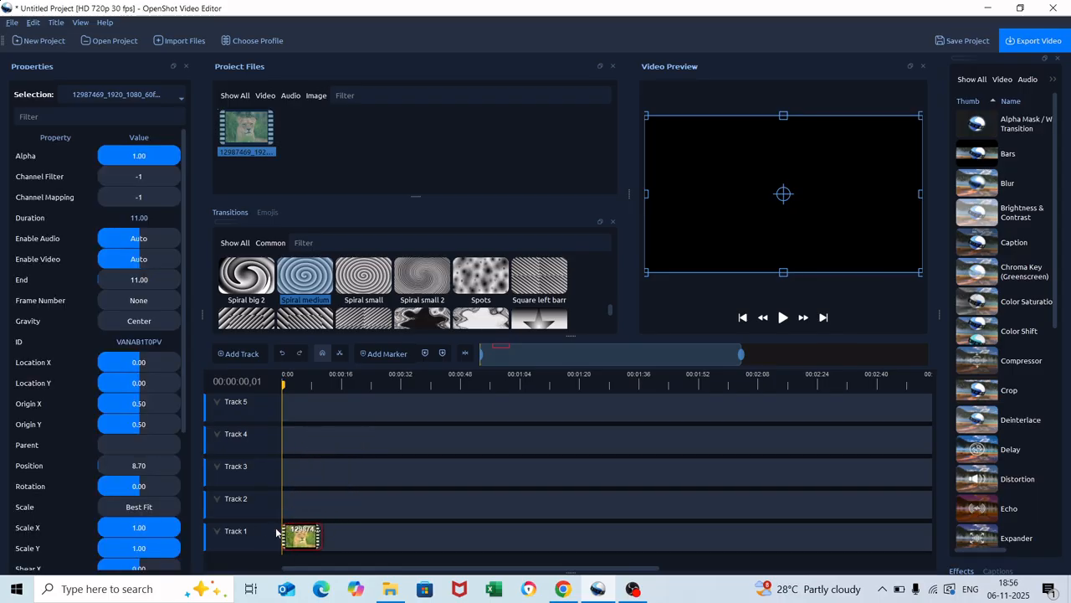
click(531, 140)
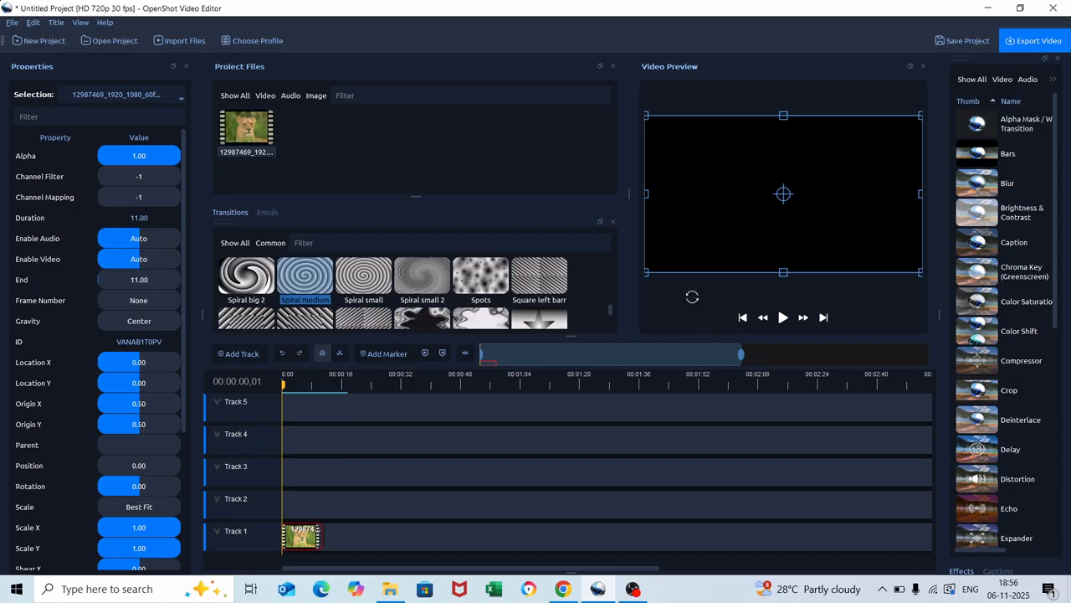
click(618, 496)
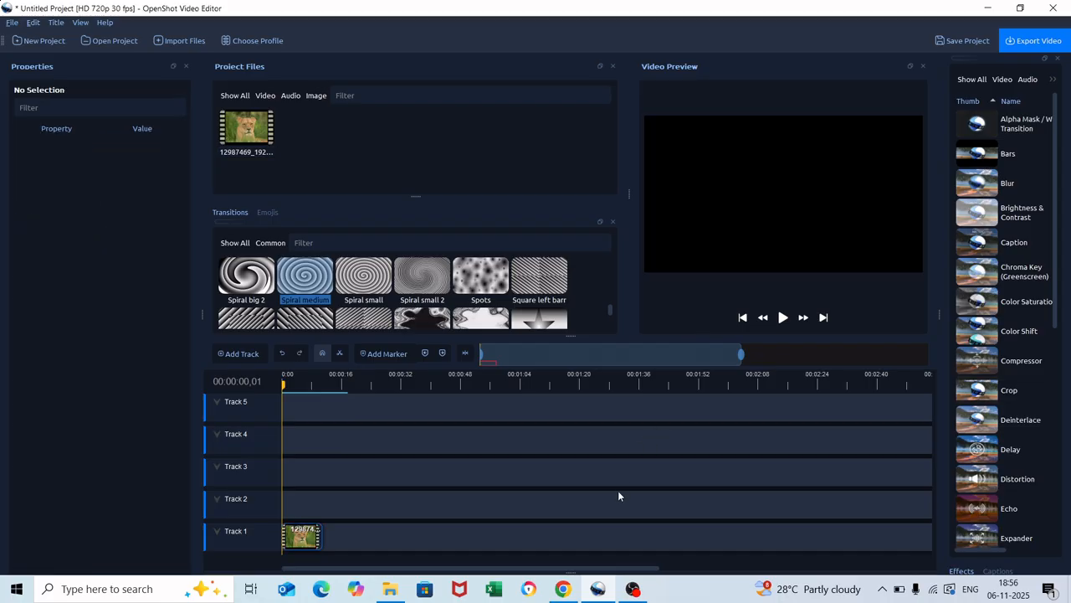
click(784, 320)
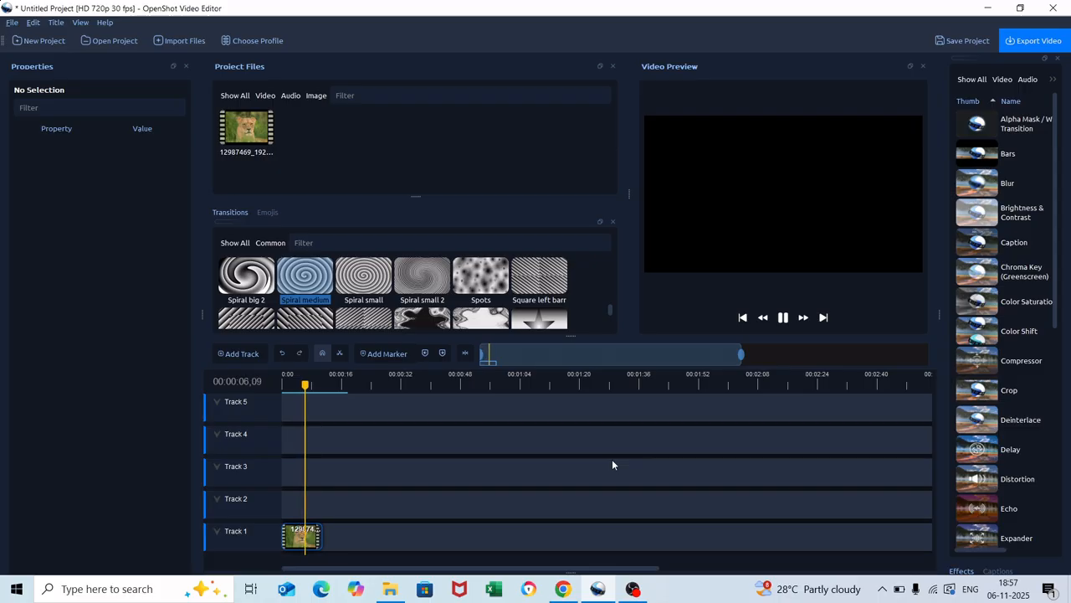
click(297, 529)
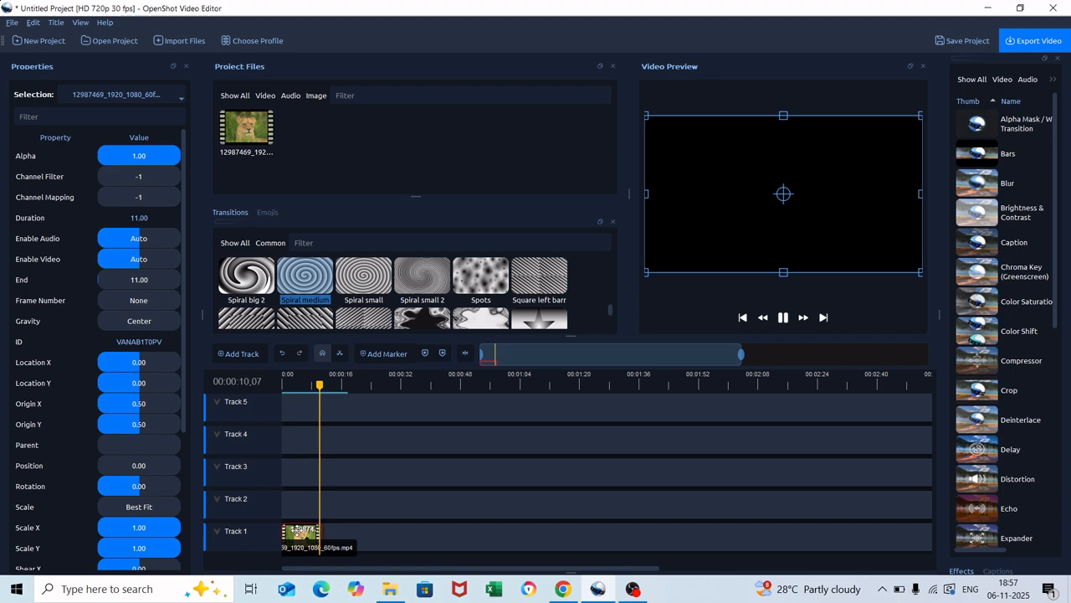
key(Delete)
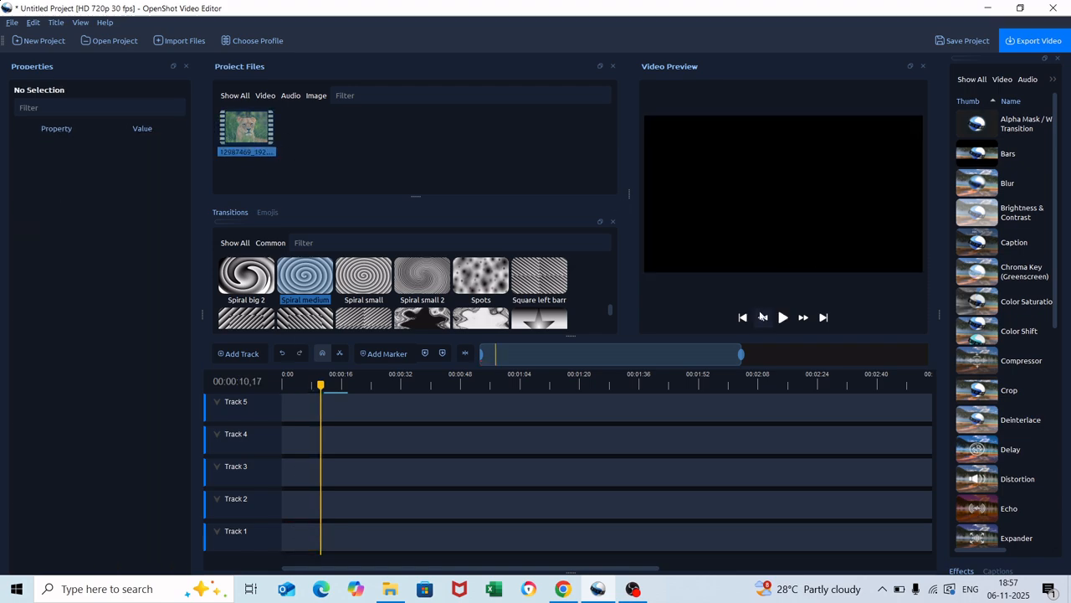
Step: Place the lioness clip at the start of Track 1 and play it through from the beginning
click(744, 318)
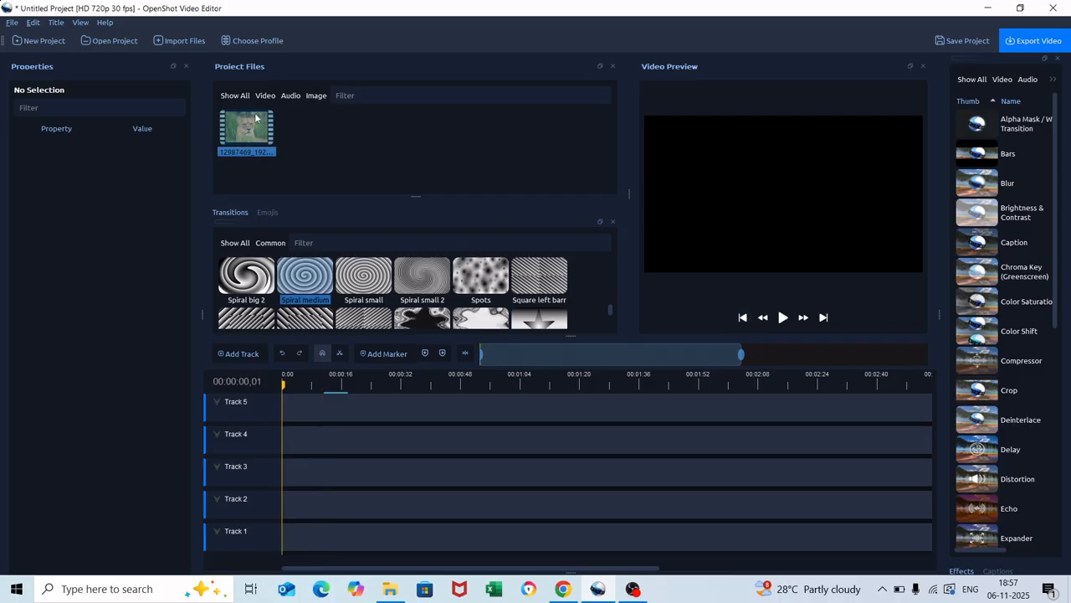
drag(255, 119, 276, 550)
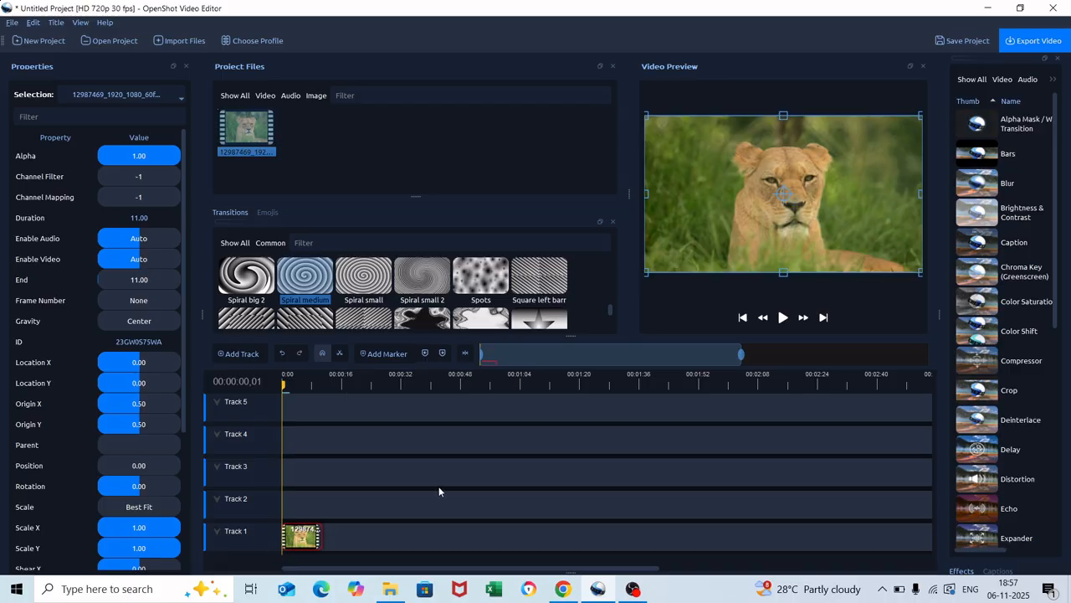
click(438, 492)
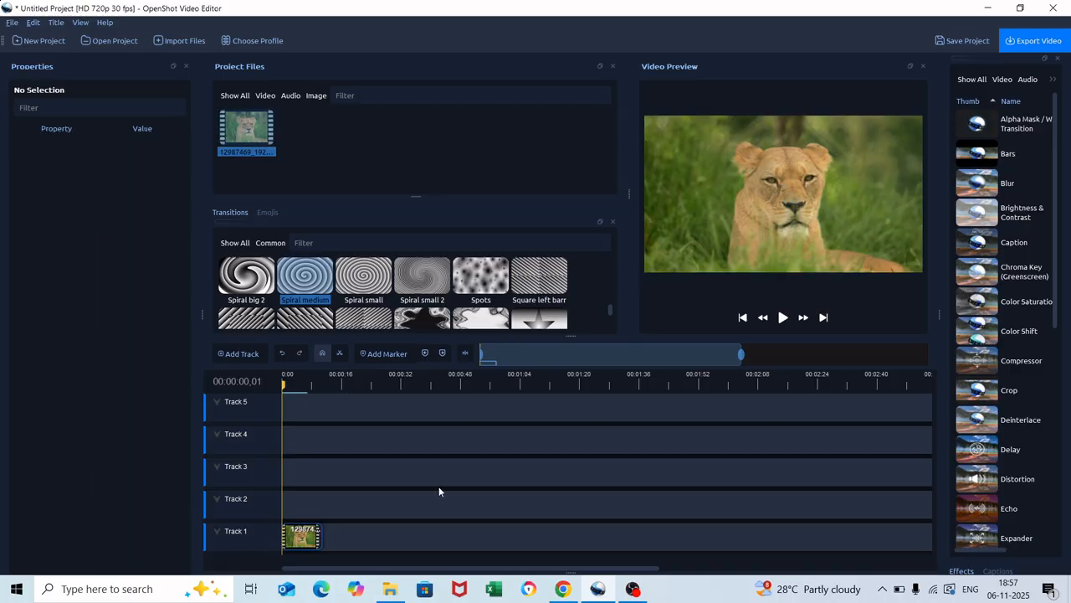
click(785, 318)
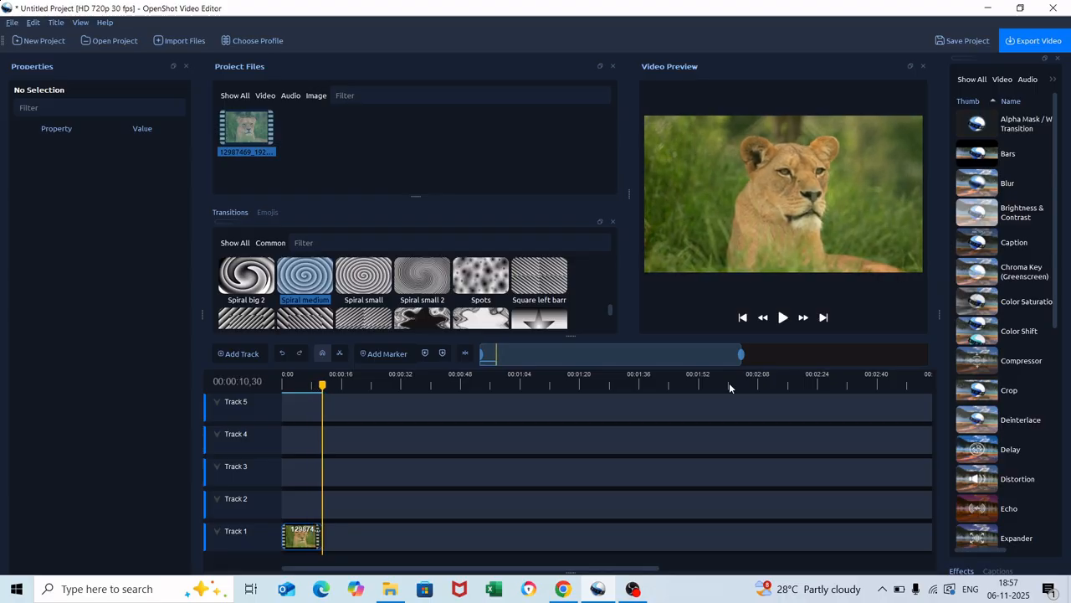
click(741, 318)
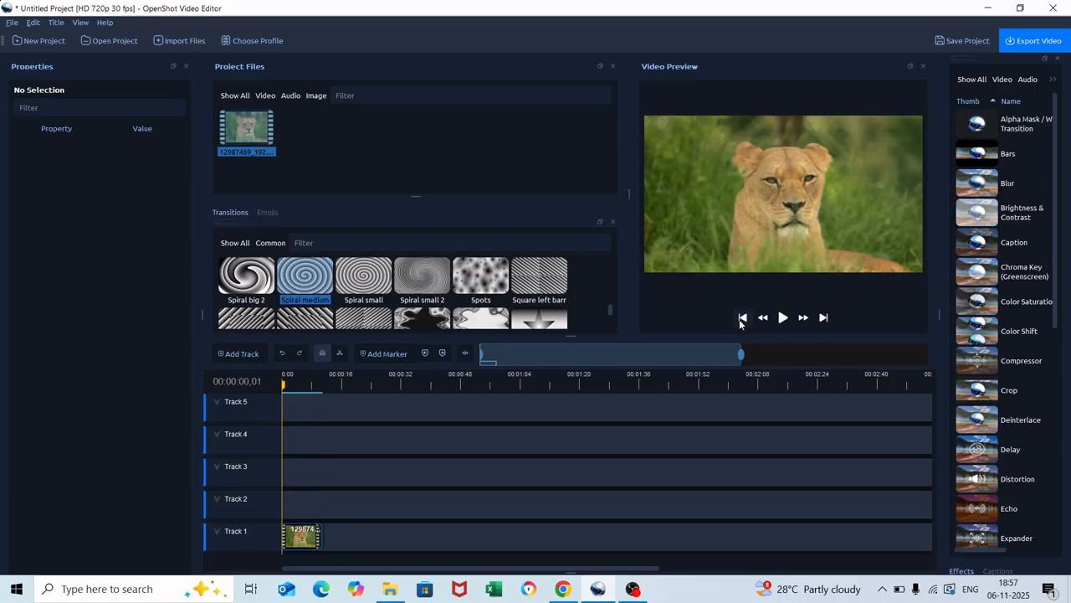
Step: Try the common transition Circle in to out over the lioness clip on Track 1 and delete it after playback
click(269, 243)
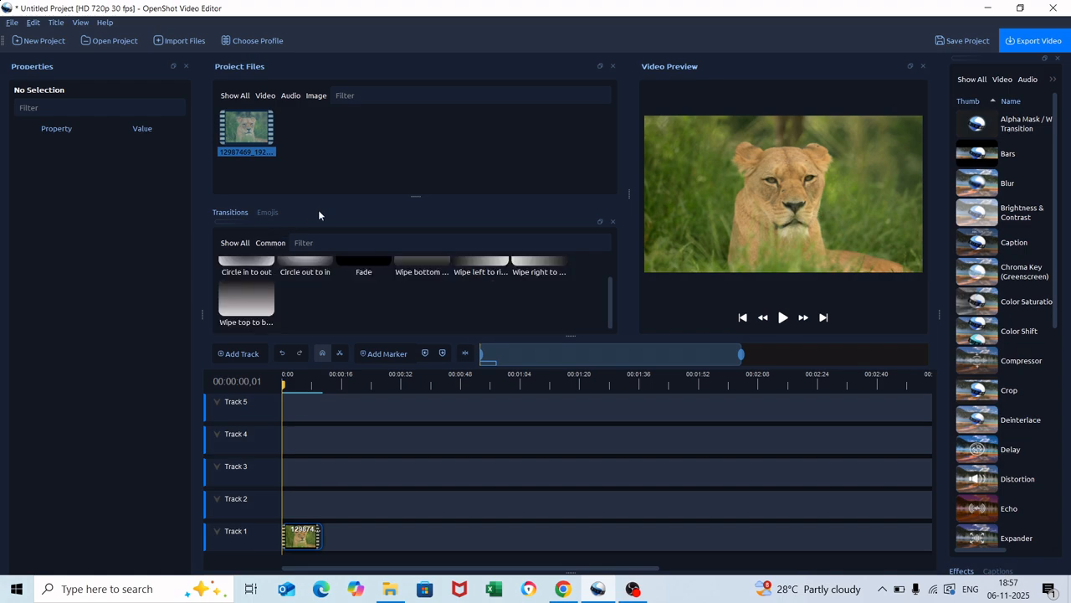
scroll(612, 264, up, 1)
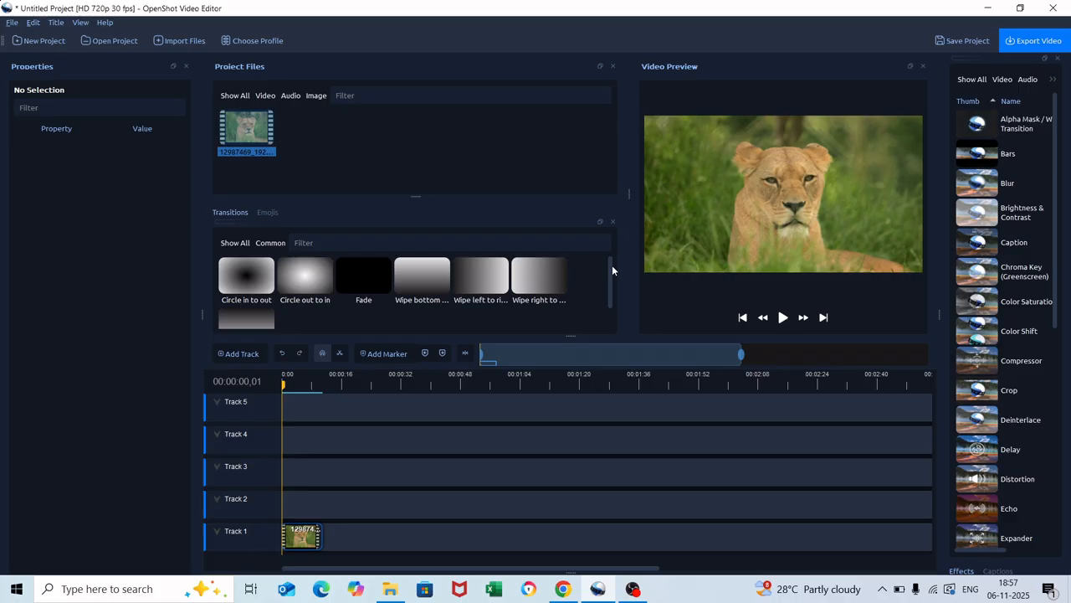
click(240, 284)
drag(240, 284, 282, 539)
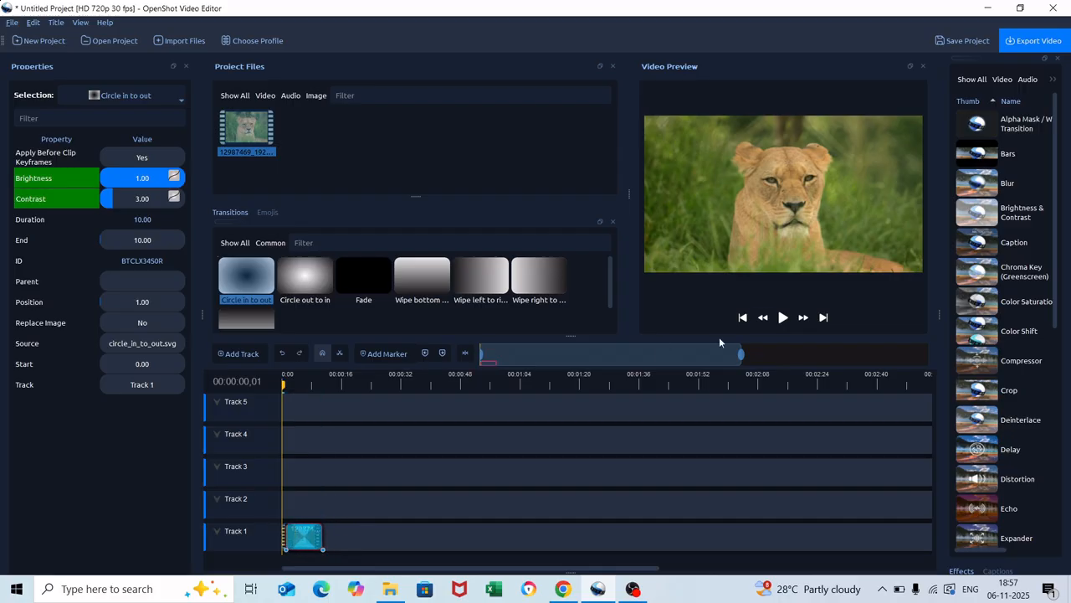
click(783, 318)
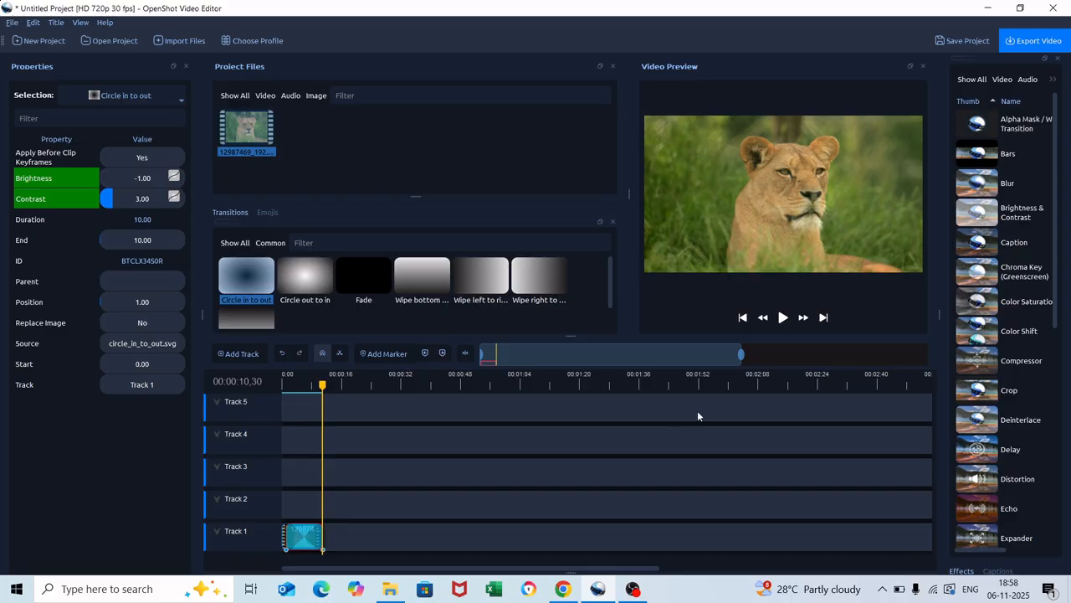
click(743, 318)
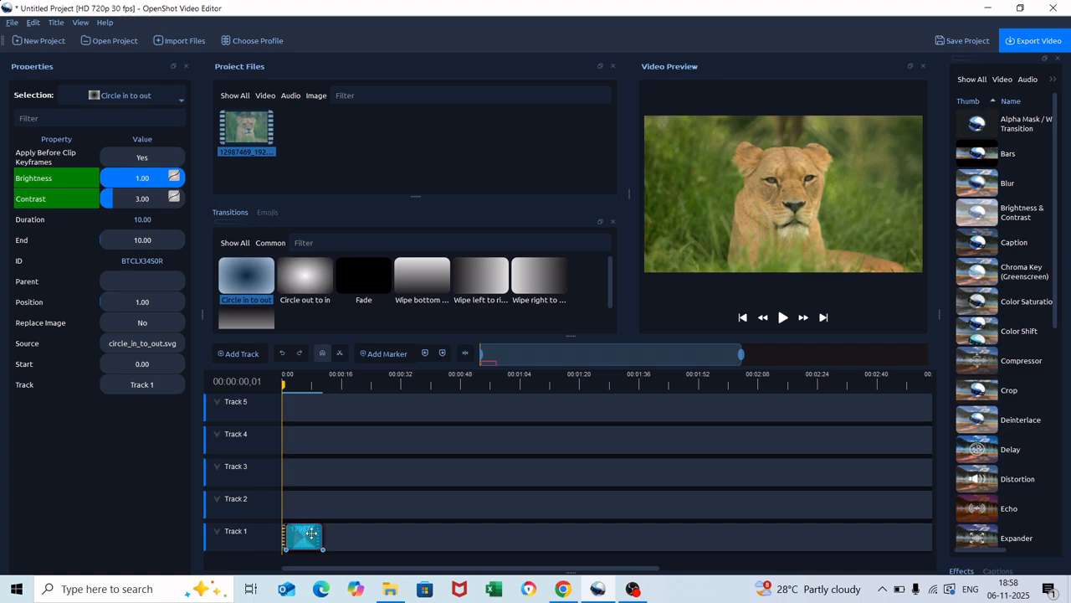
key(Delete)
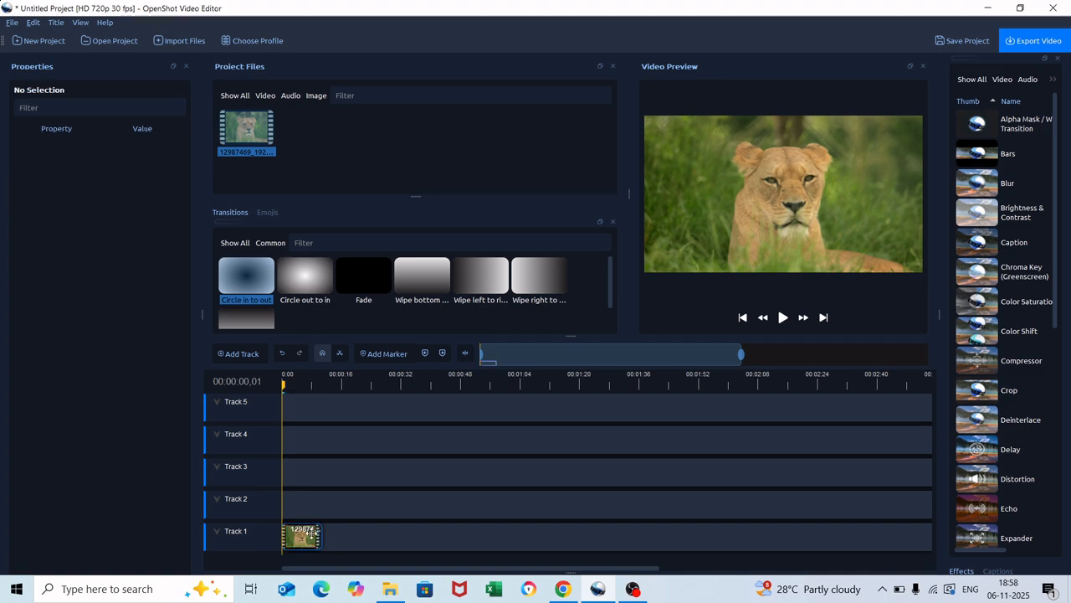
Step: Try the Circle out to in transition at the start of the Track 1 clip and delete it after playback
click(304, 285)
drag(304, 291, 275, 543)
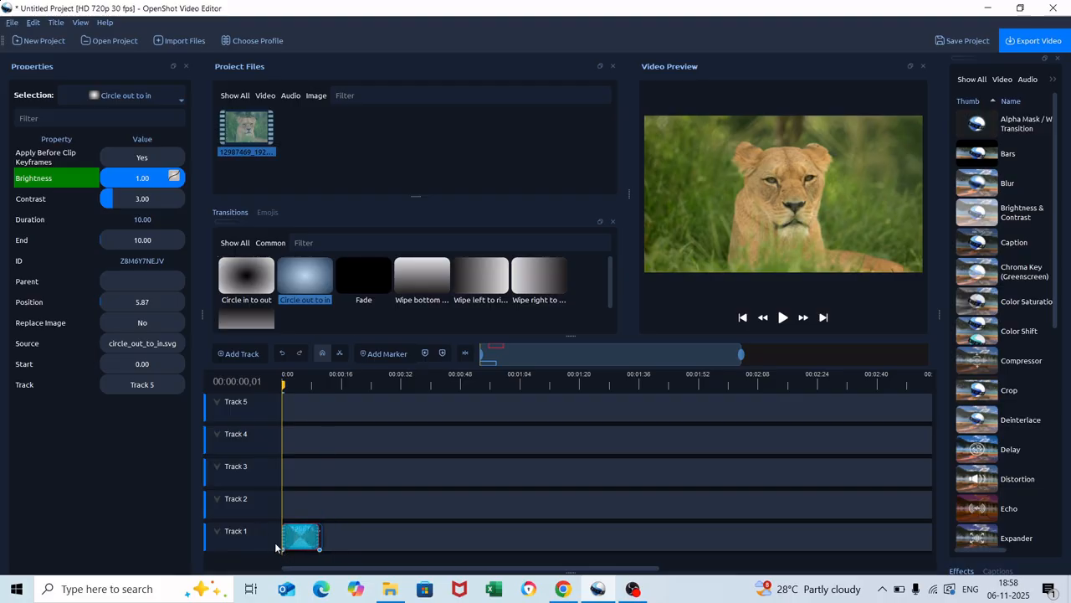
click(782, 318)
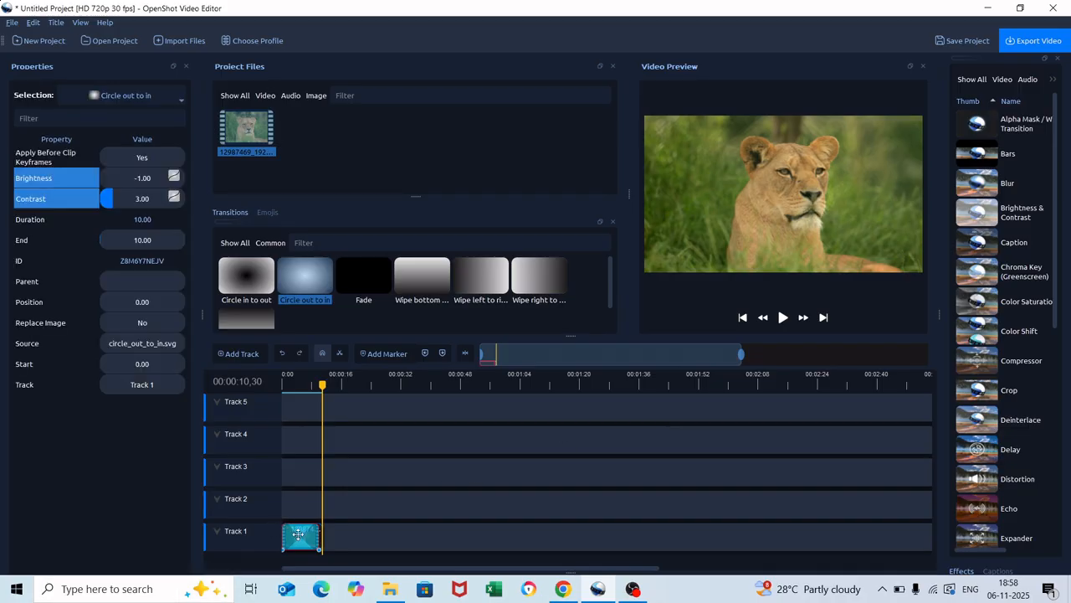
key(Delete)
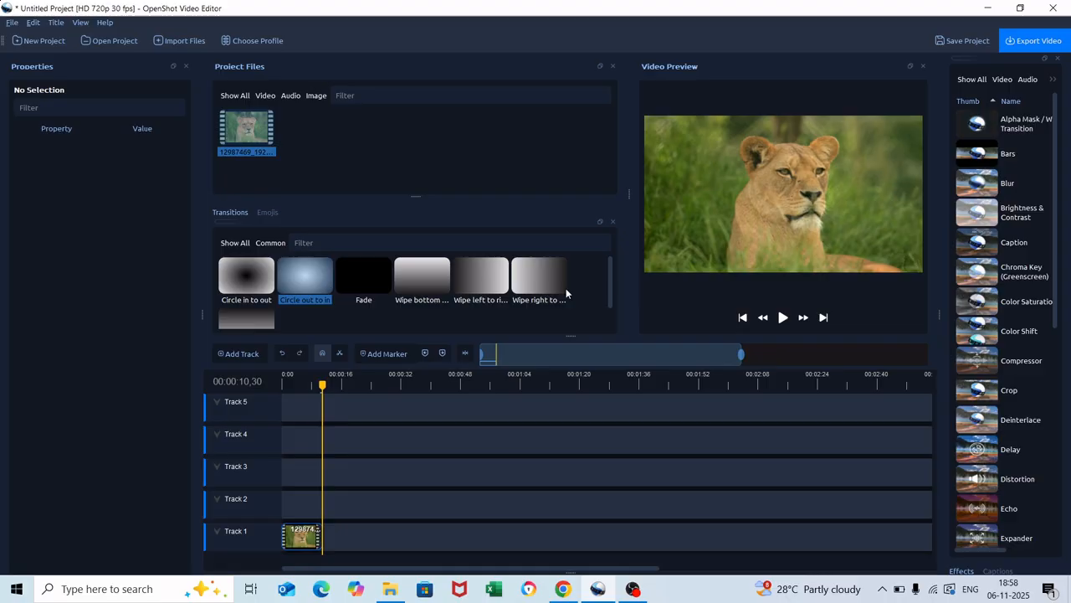
Step: Add the Wipe bottom to top transition to Track 3 and shorten it to 12.90 seconds
click(426, 281)
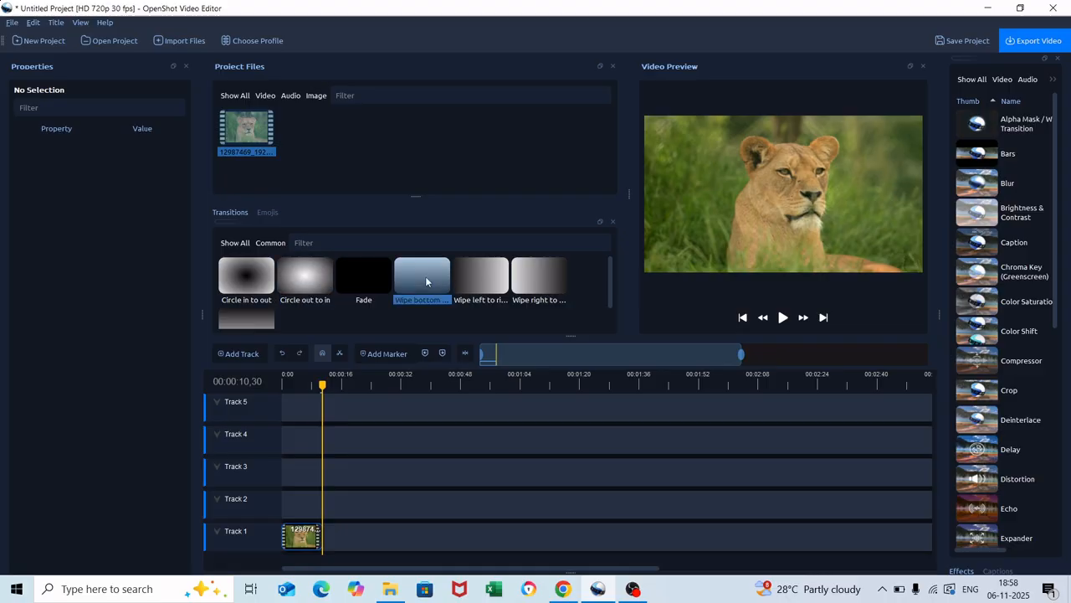
drag(425, 276, 360, 472)
mouse_move(269, 551)
mouse_down()
mouse_move(327, 509)
mouse_move(276, 543)
mouse_up()
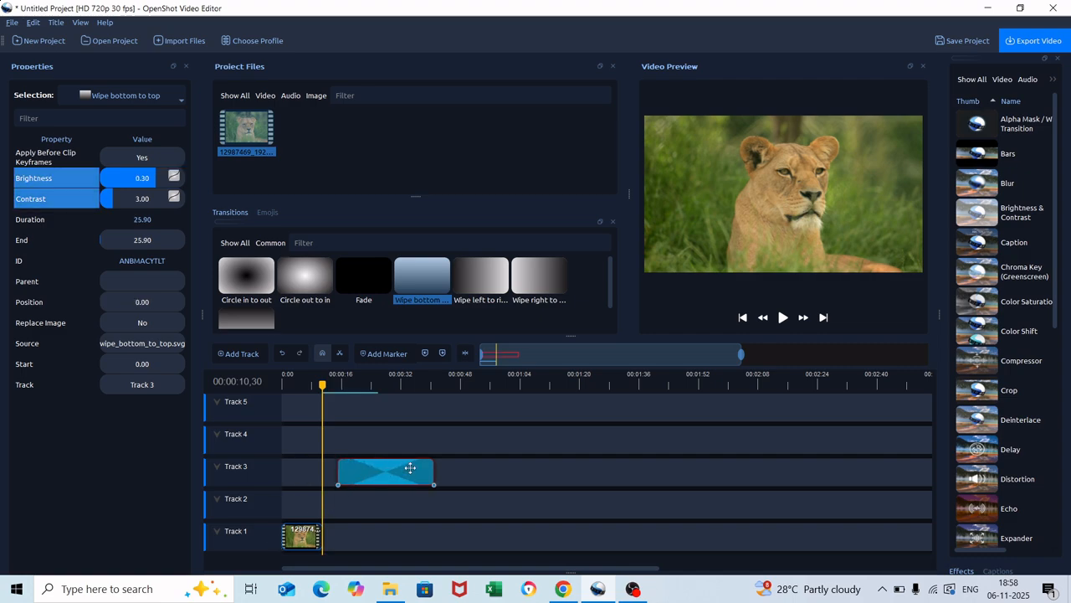
drag(432, 464, 323, 471)
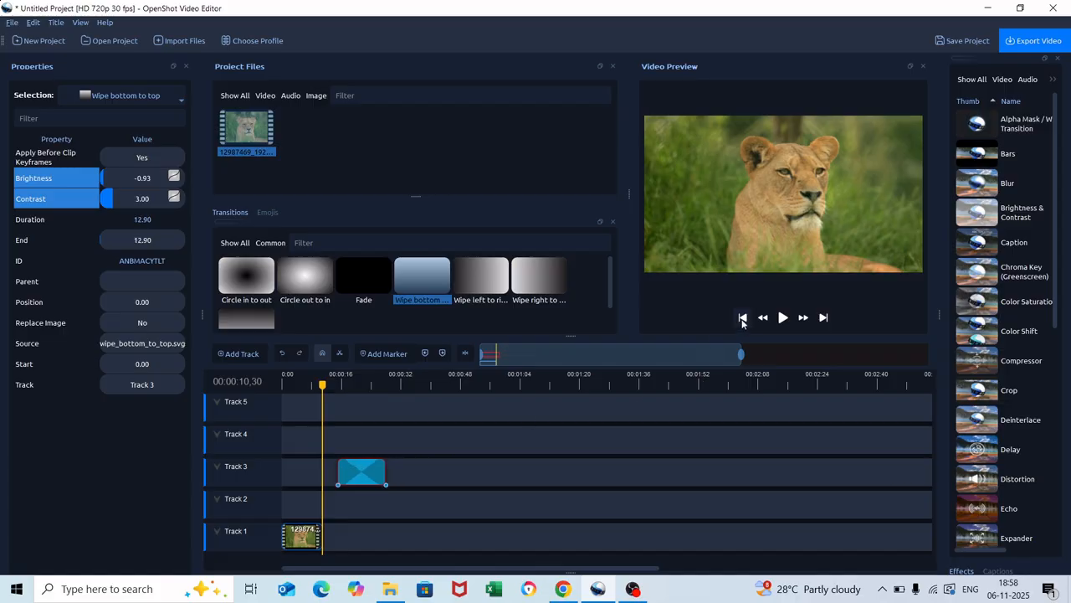
Step: Move the Wipe bottom to top transition onto the Track 1 clip and delete it after playback
click(742, 318)
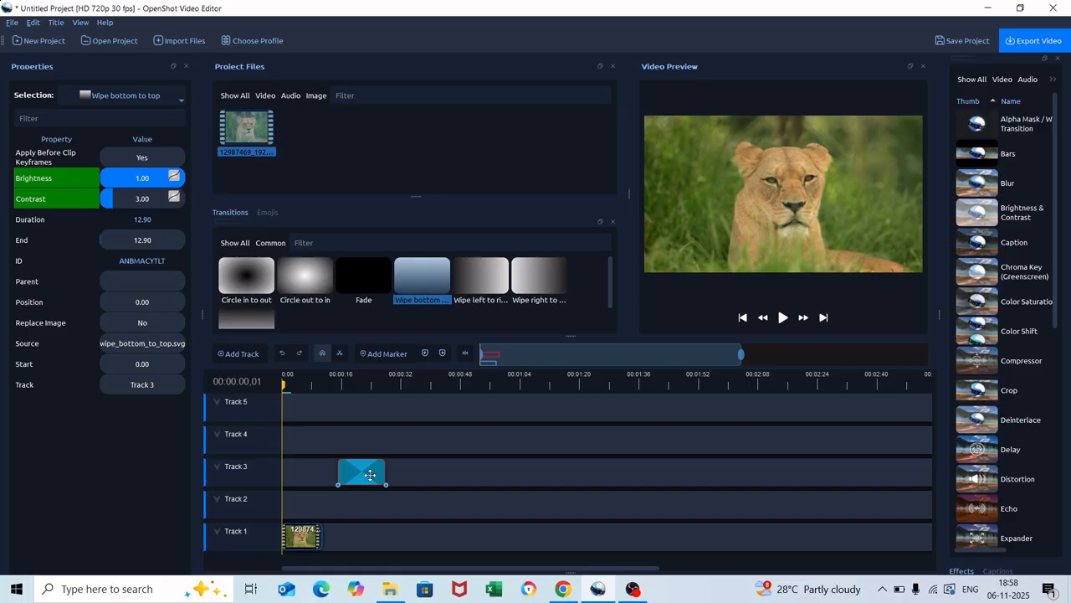
drag(370, 475, 320, 538)
click(560, 428)
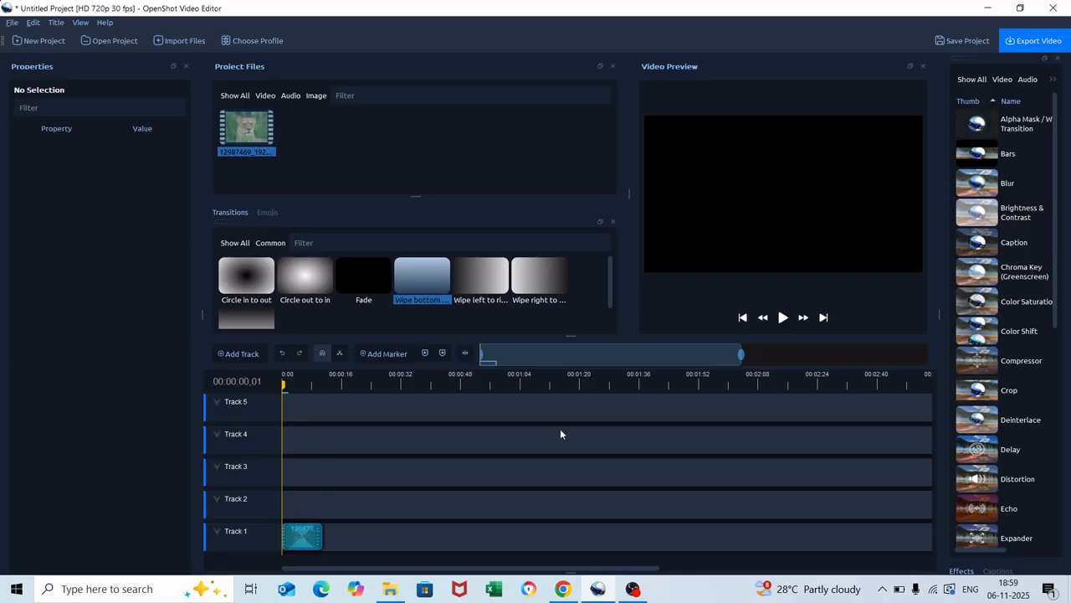
click(783, 317)
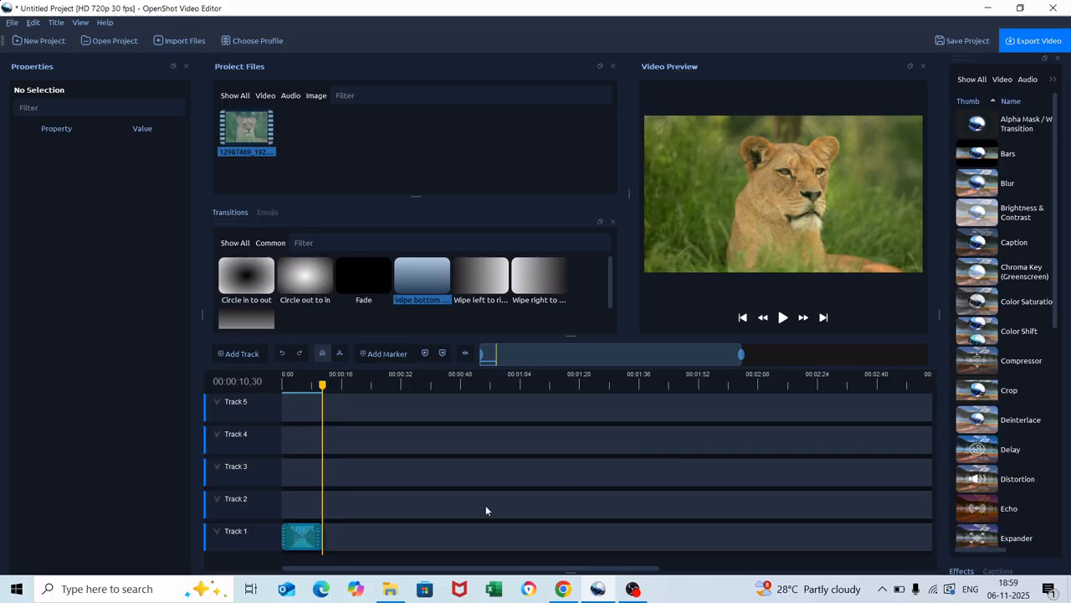
click(743, 321)
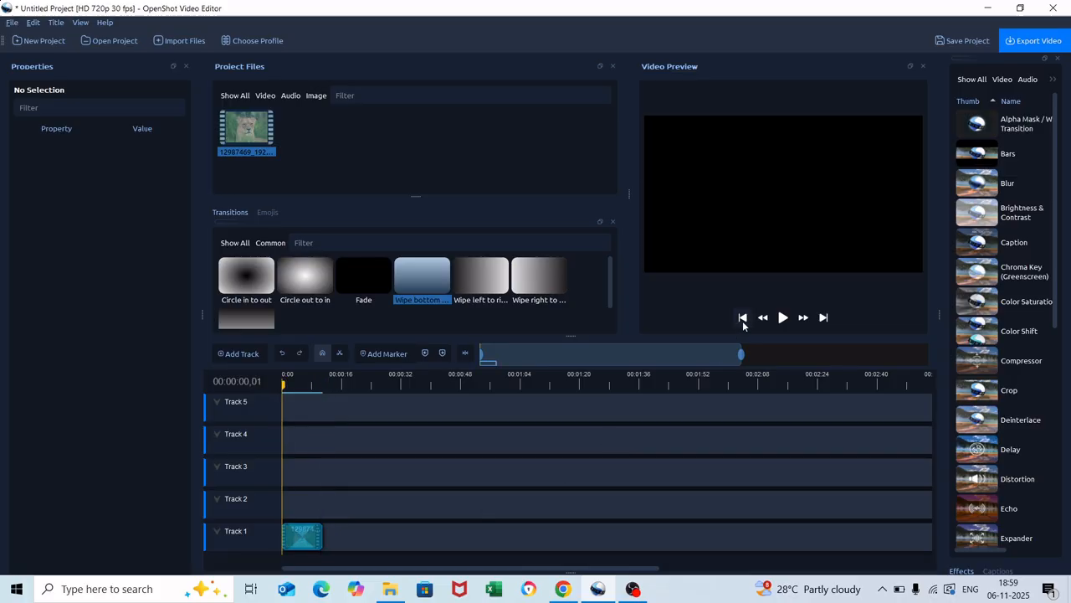
click(297, 534)
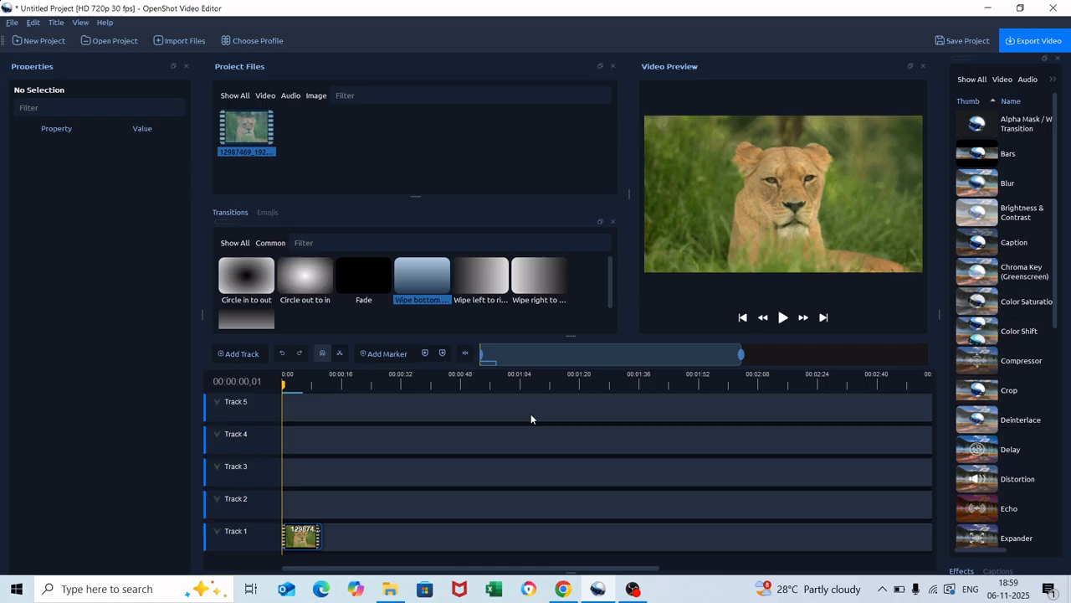
Step: Place the Wipe left to right transition at the start of the Track 1 clip and play the result
click(483, 283)
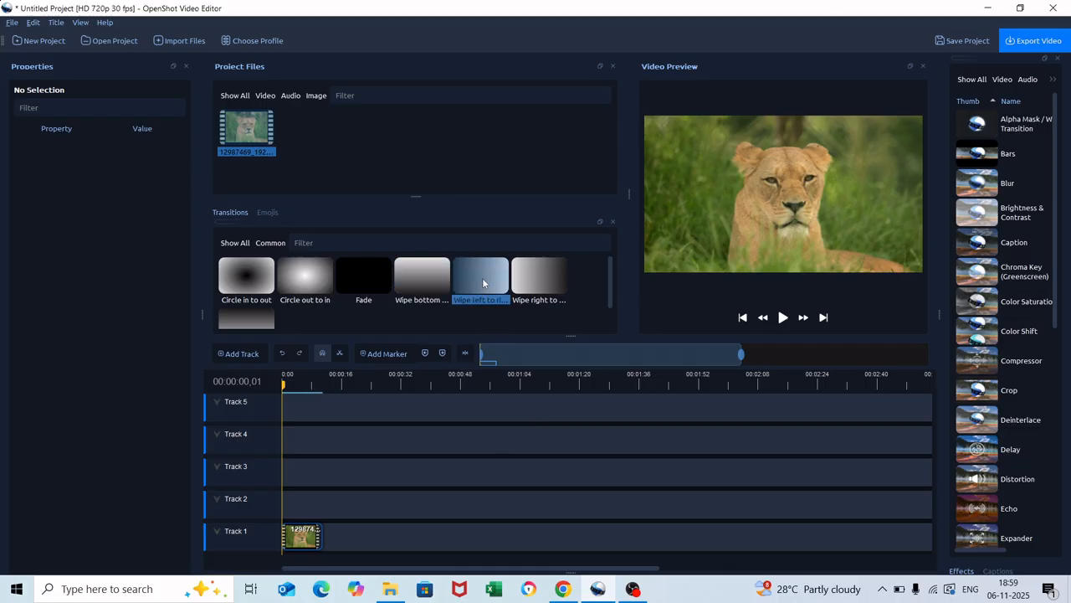
drag(482, 282, 279, 545)
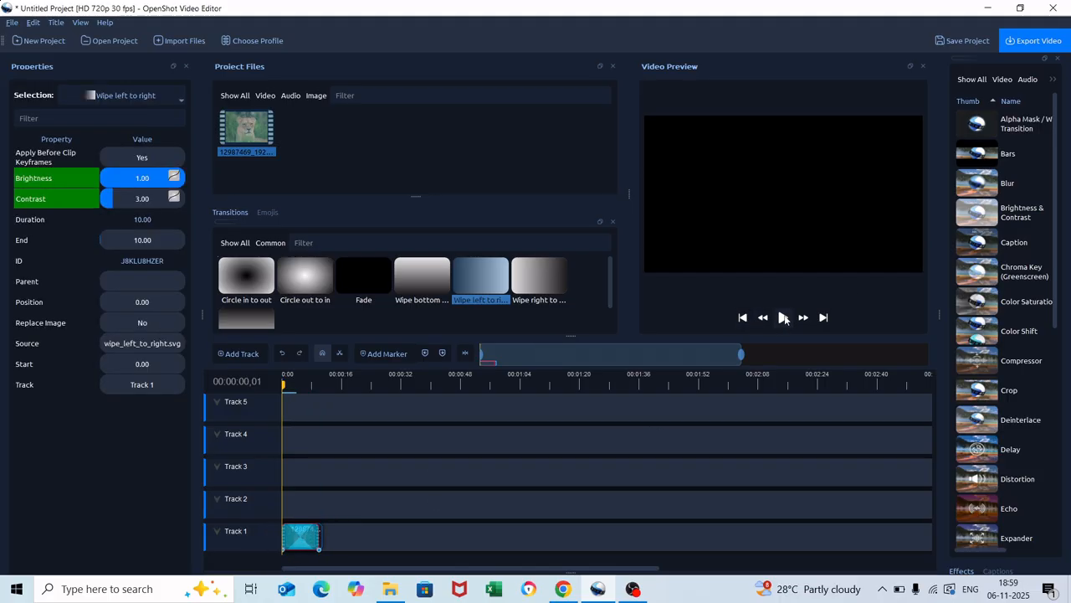
click(783, 317)
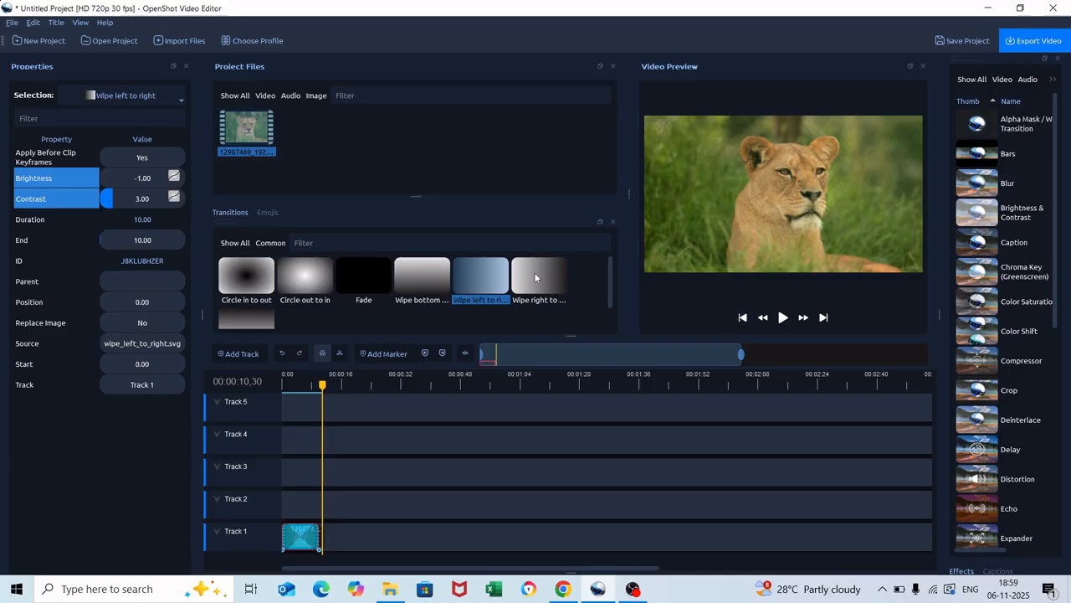
click(460, 427)
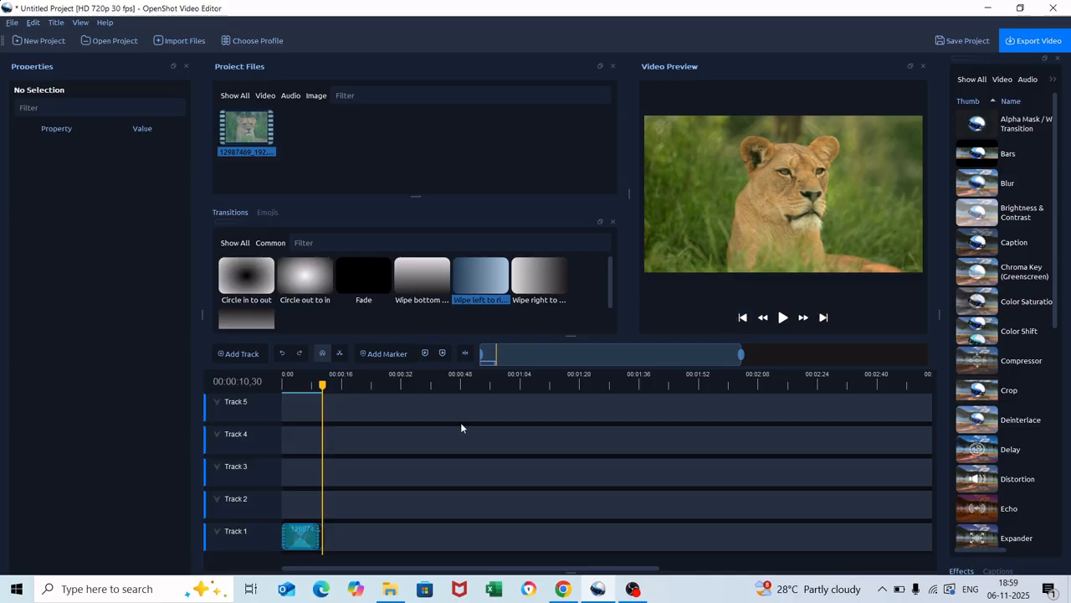
Step: List all available transitions, delete the Wipe left to right transition from the Track 1 clip, and return to the timeline start
click(232, 245)
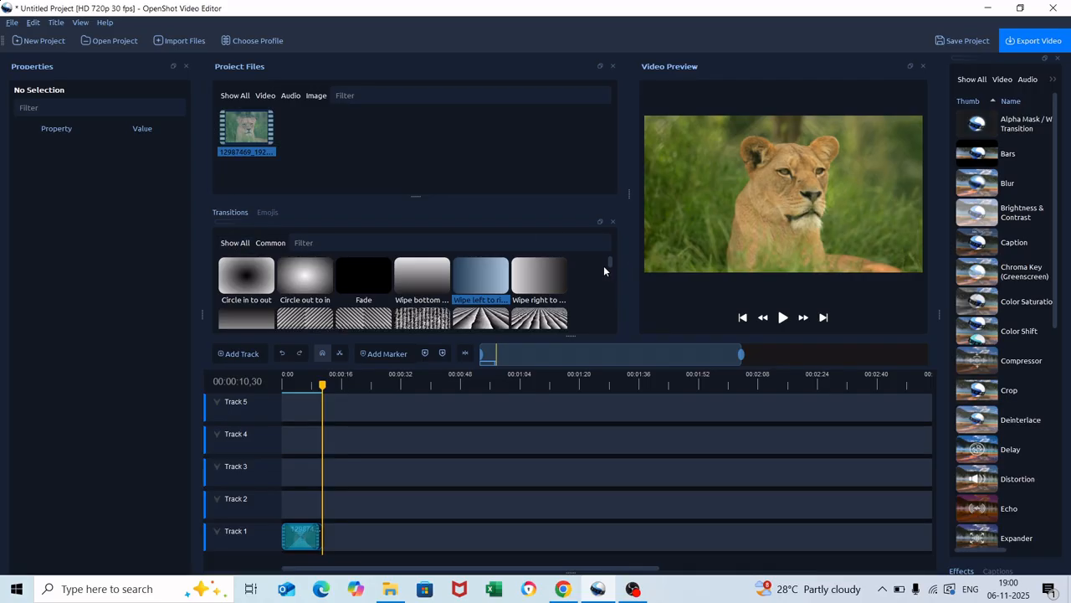
click(295, 530)
key(Delete)
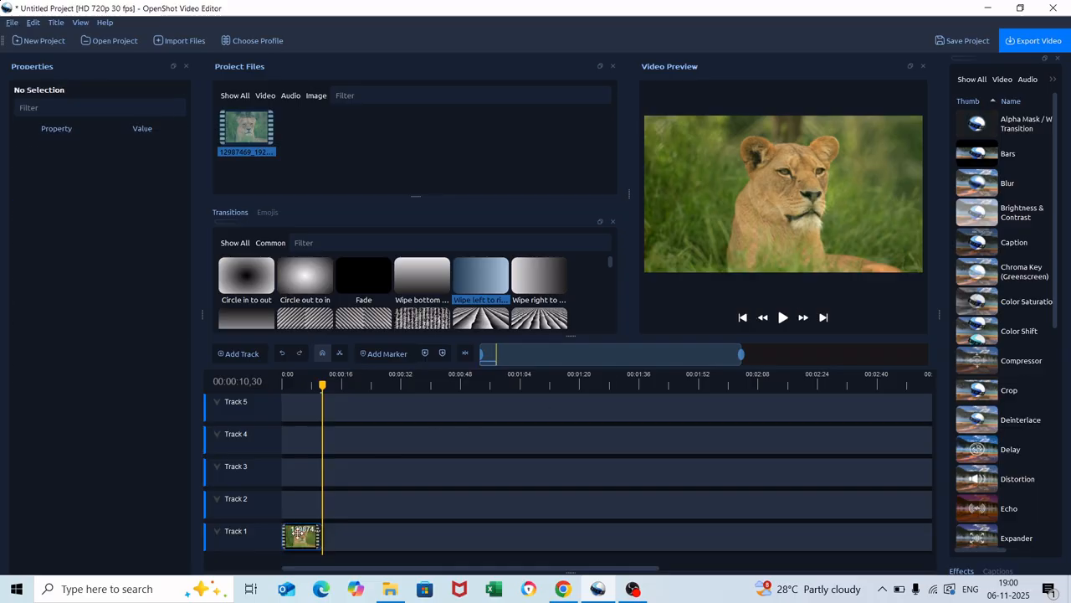
click(741, 318)
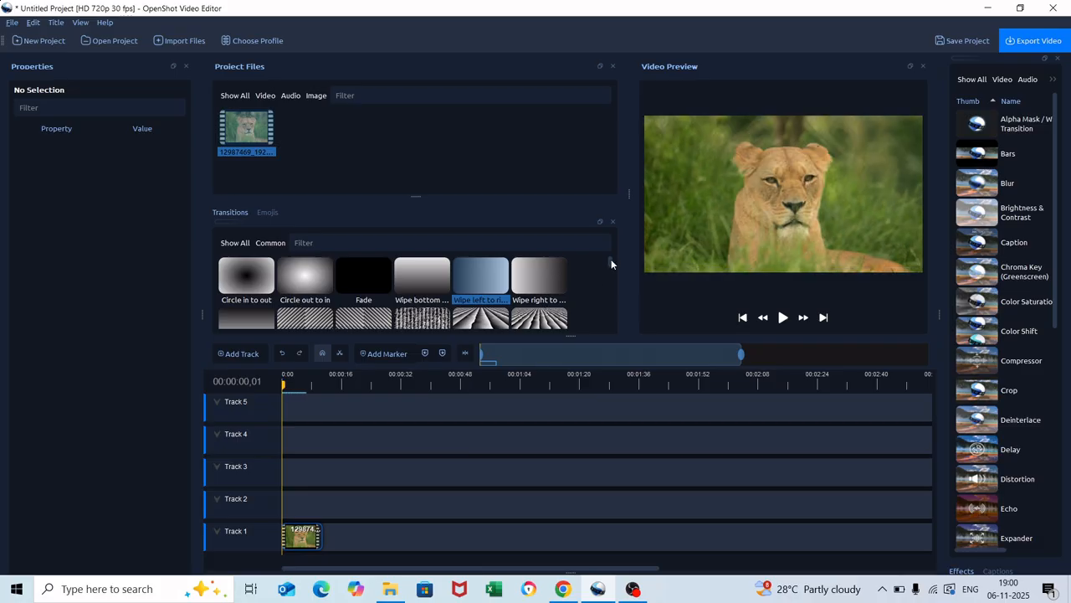
Step: Try the 4 squares leftt barr transition at the start of the Track 1 clip and delete it after playback
click(314, 321)
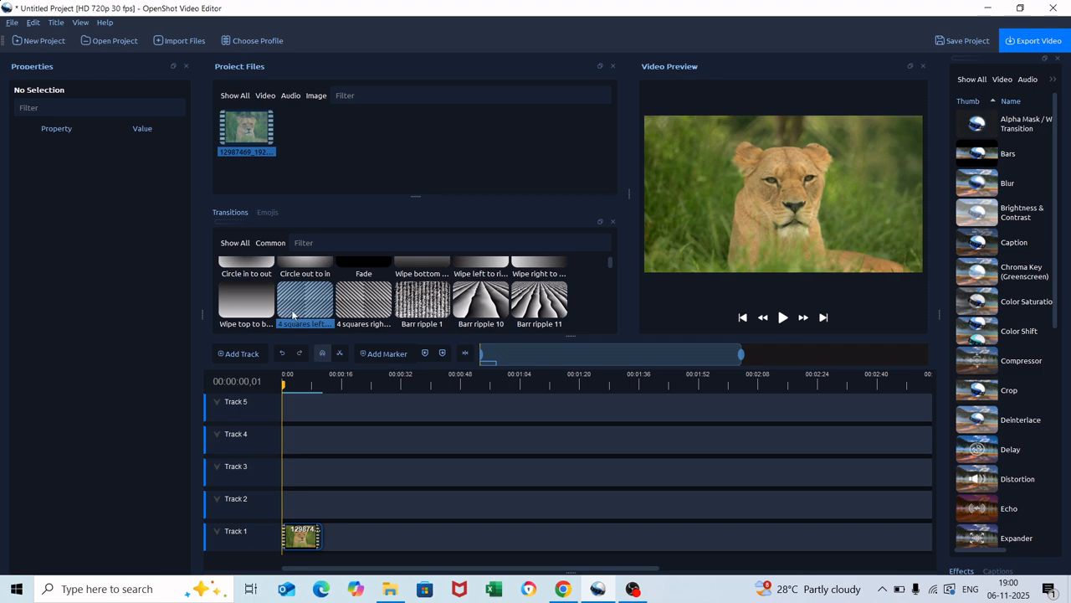
drag(295, 309, 283, 550)
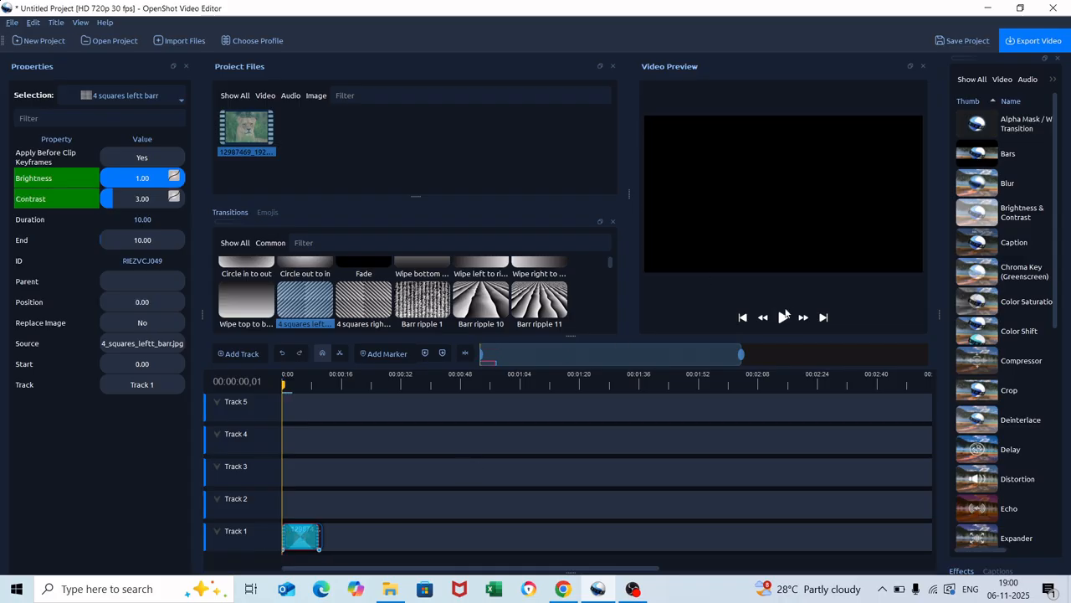
click(782, 317)
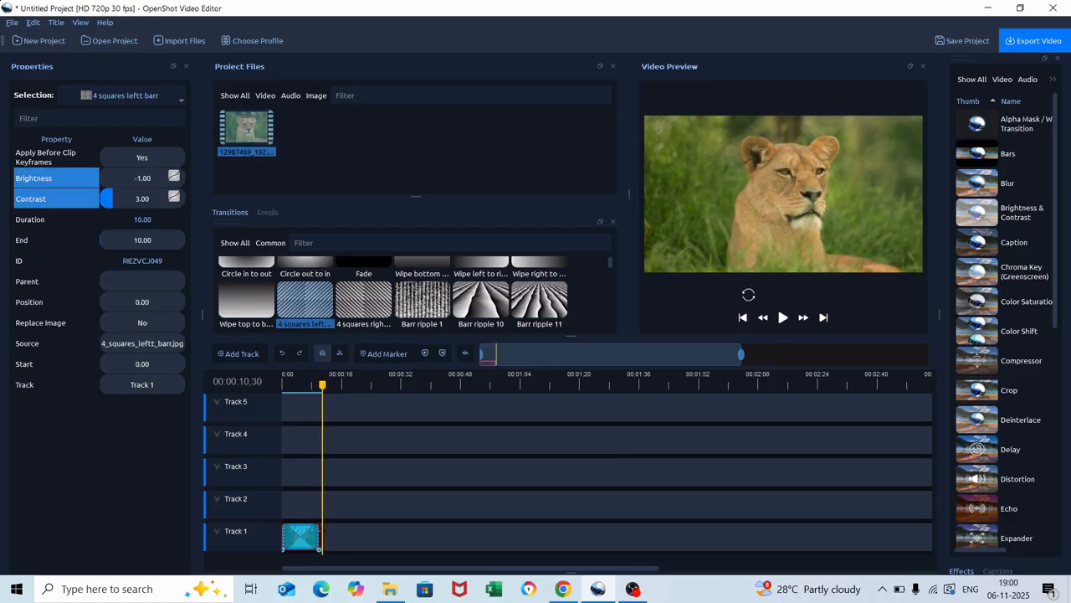
click(743, 317)
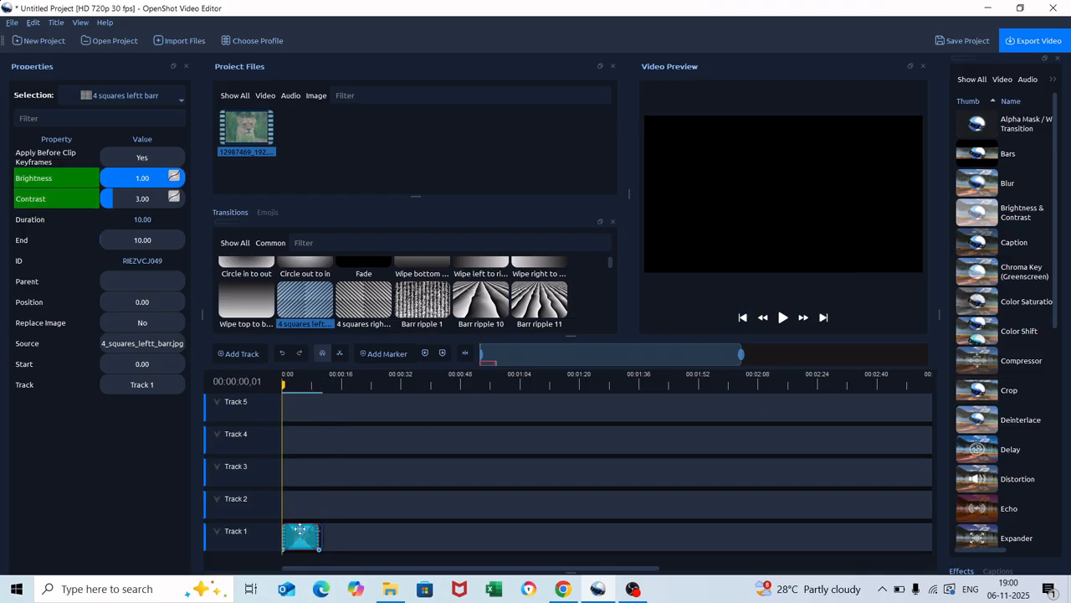
key(Delete)
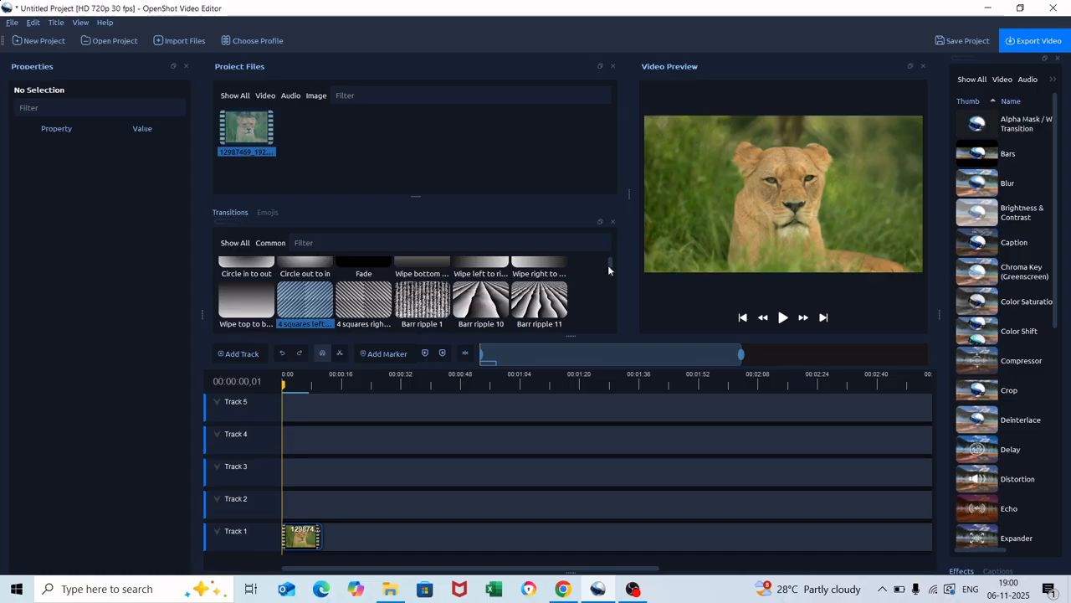
Step: Try the Big losange transition at the start of the Track 1 clip and delete it after playback
scroll(610, 270, up, 1)
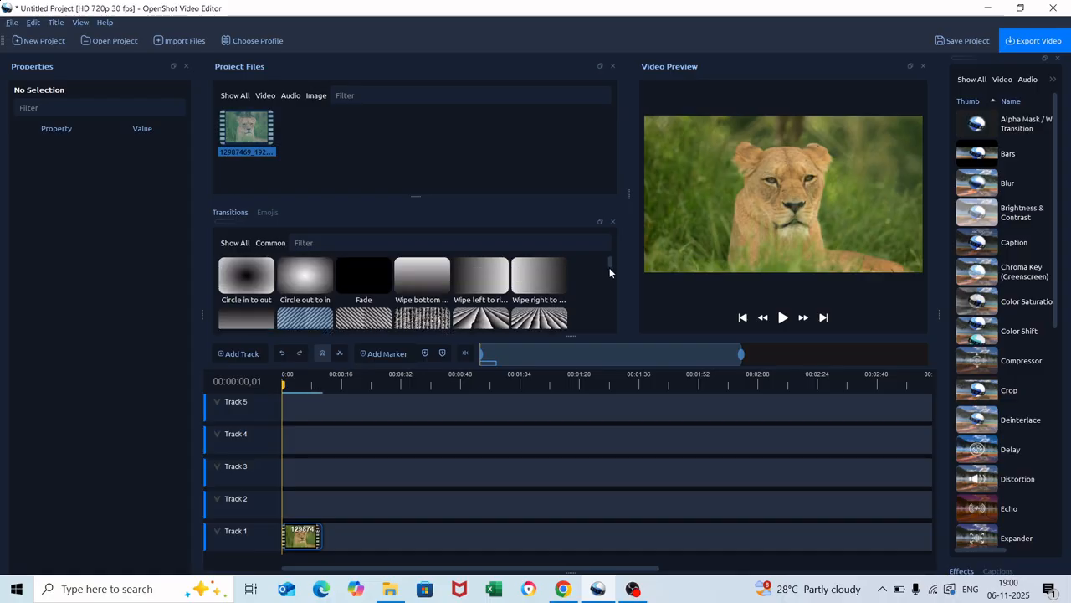
scroll(609, 268, down, 2)
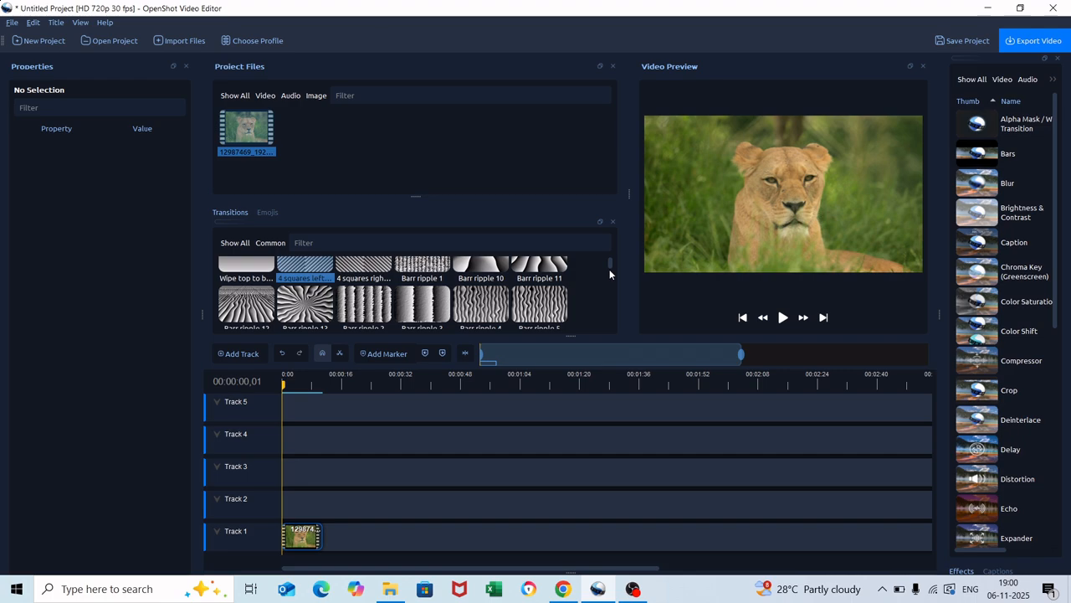
scroll(609, 269, down, 1)
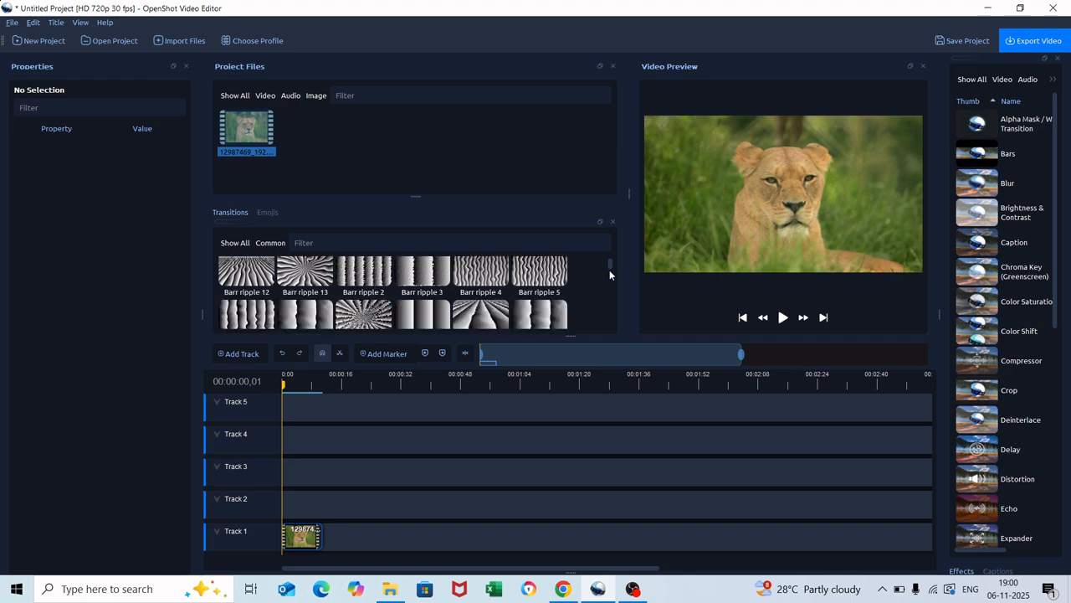
scroll(609, 270, down, 1)
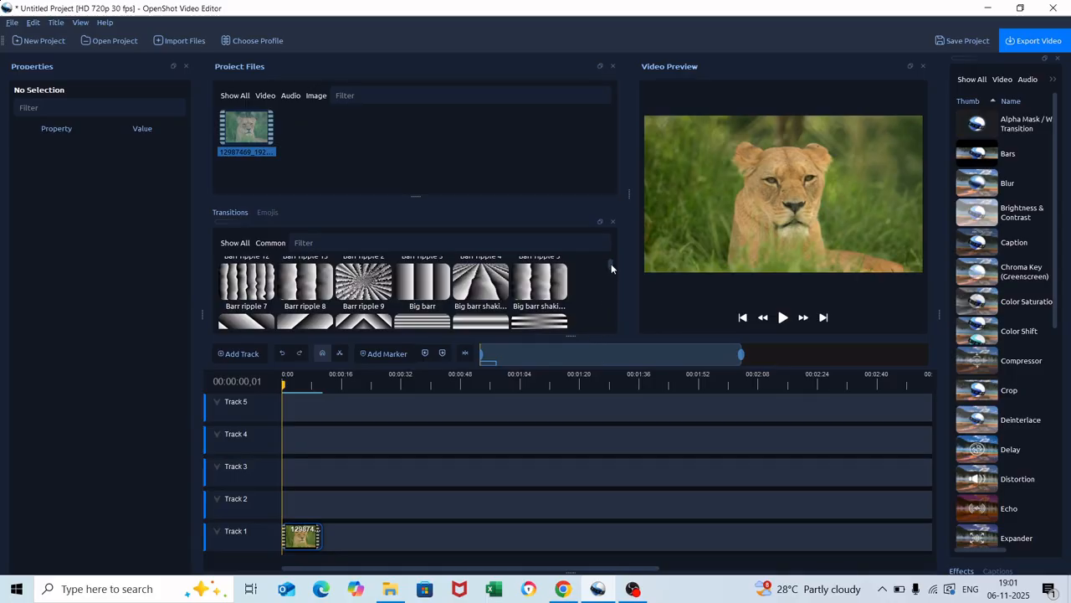
scroll(611, 267, up, 5)
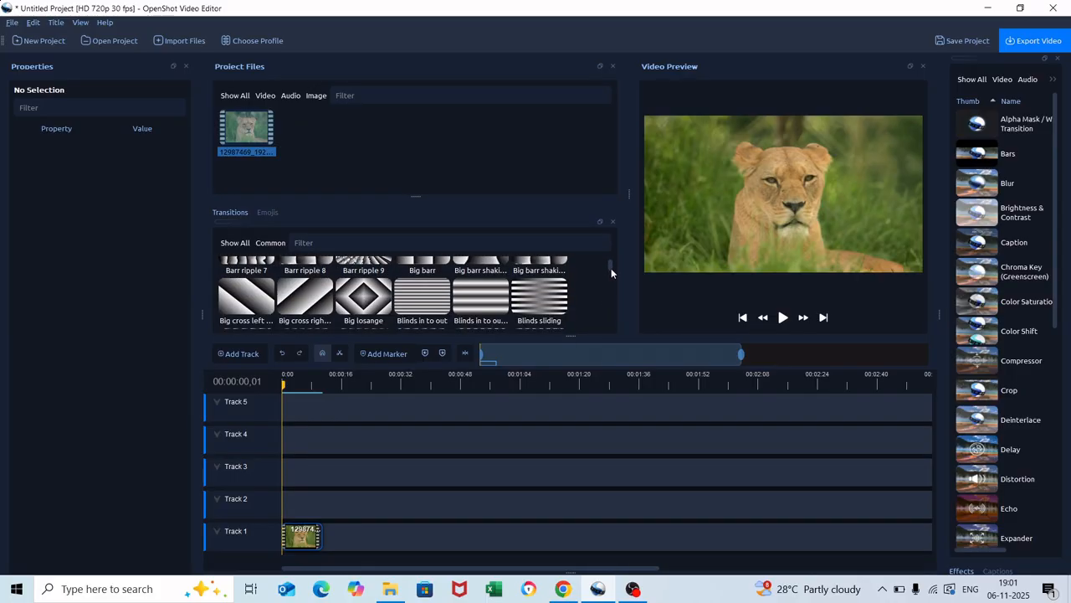
scroll(611, 268, down, 3)
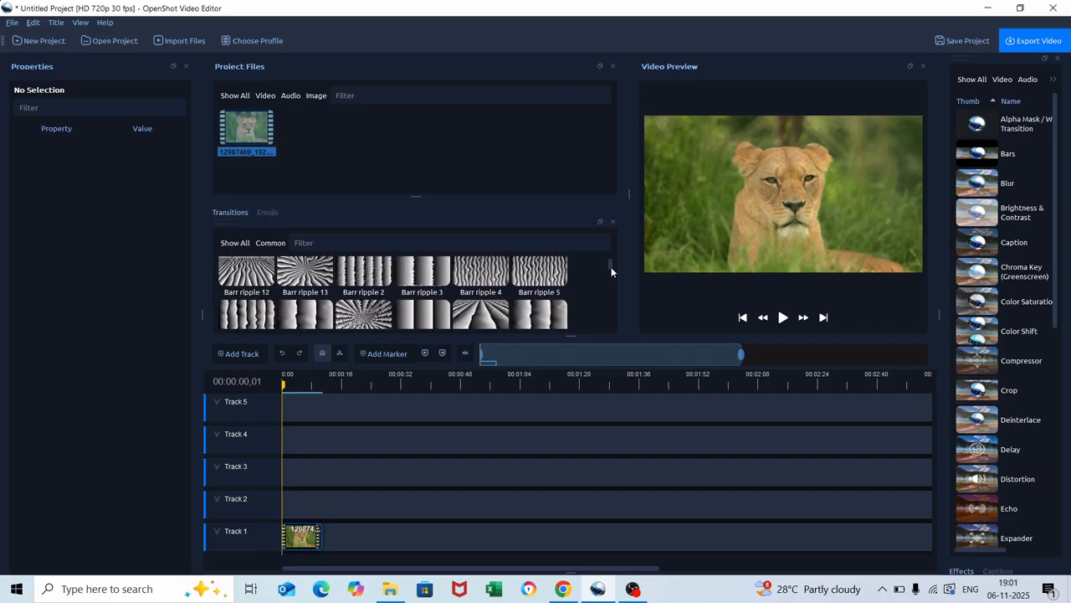
scroll(612, 271, down, 2)
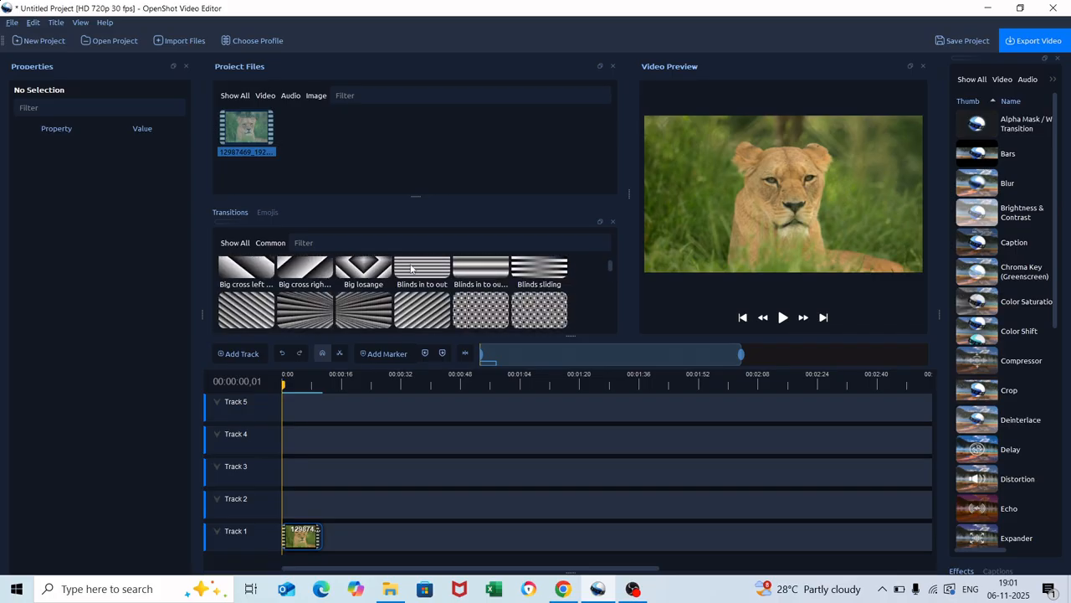
click(376, 267)
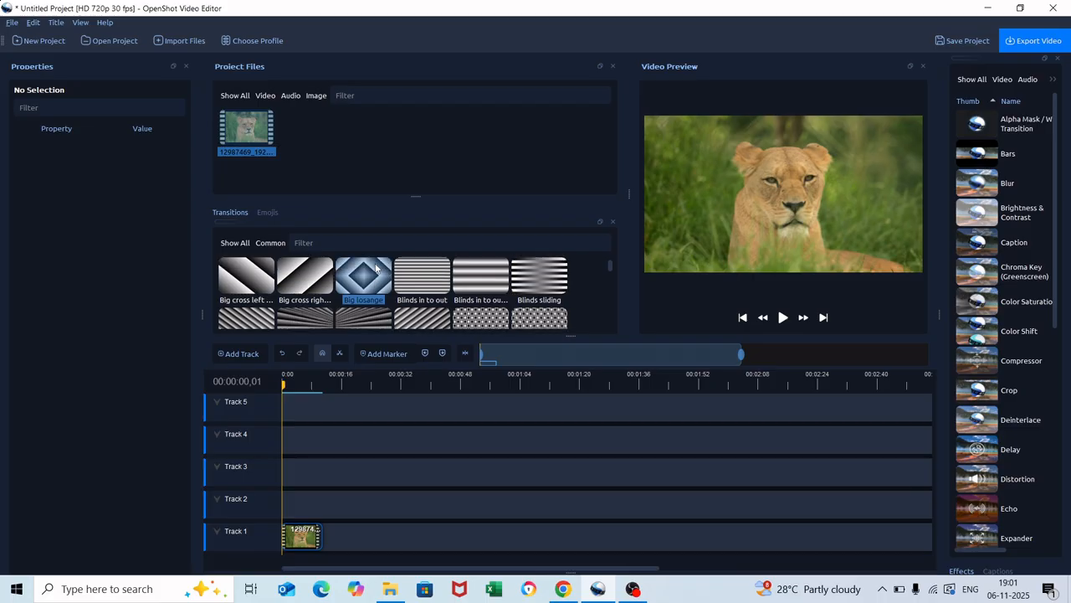
drag(377, 267, 285, 530)
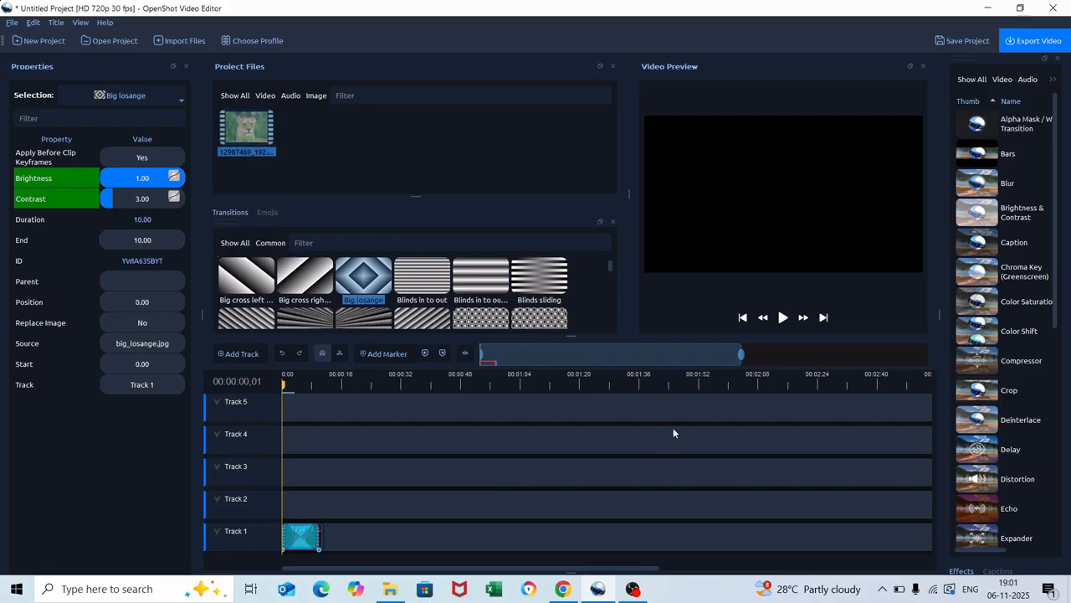
click(783, 318)
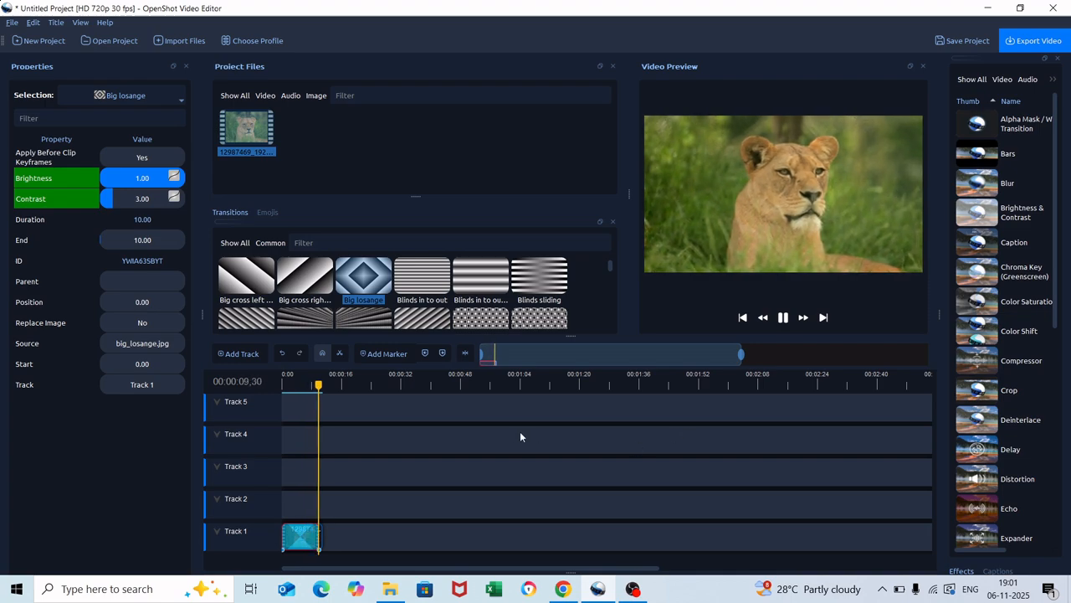
click(742, 318)
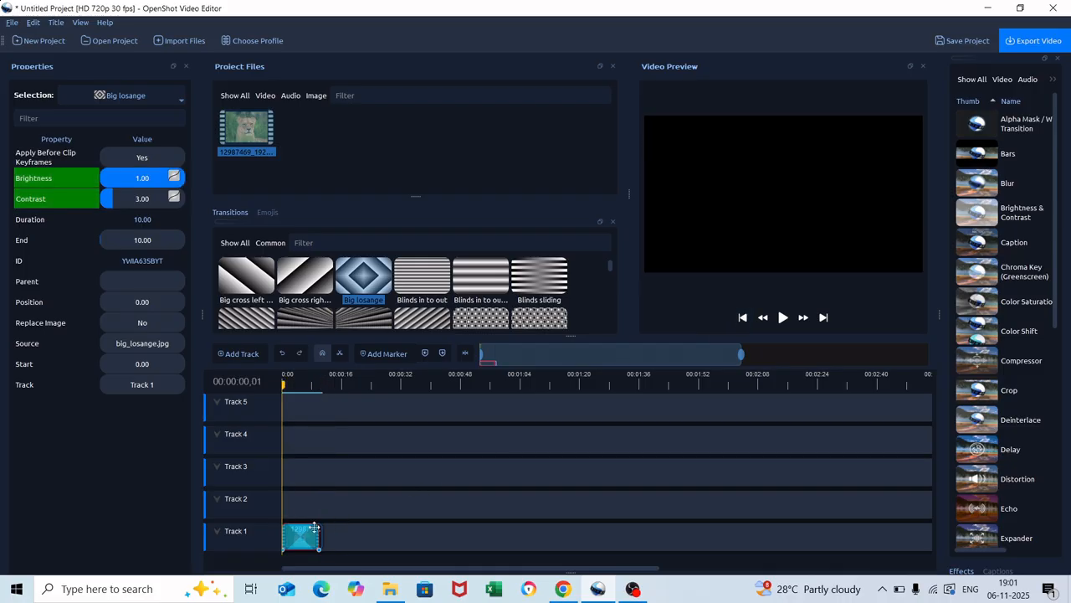
key(Delete)
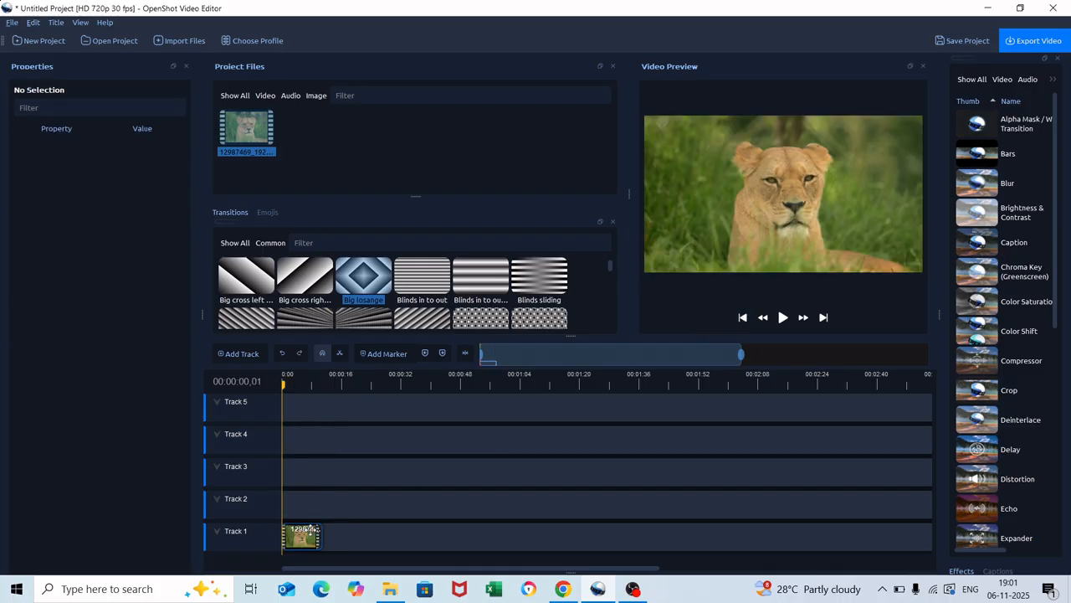
Step: Try the Board 1 transition on the Track 1 clip at position 1.00 and delete it after playback
click(490, 313)
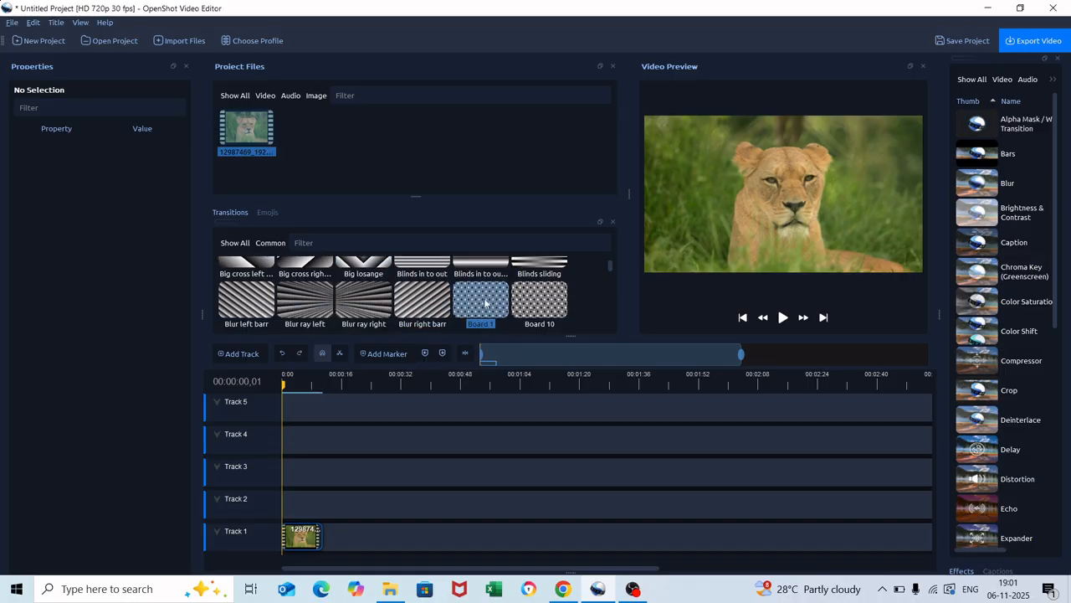
drag(484, 303, 283, 541)
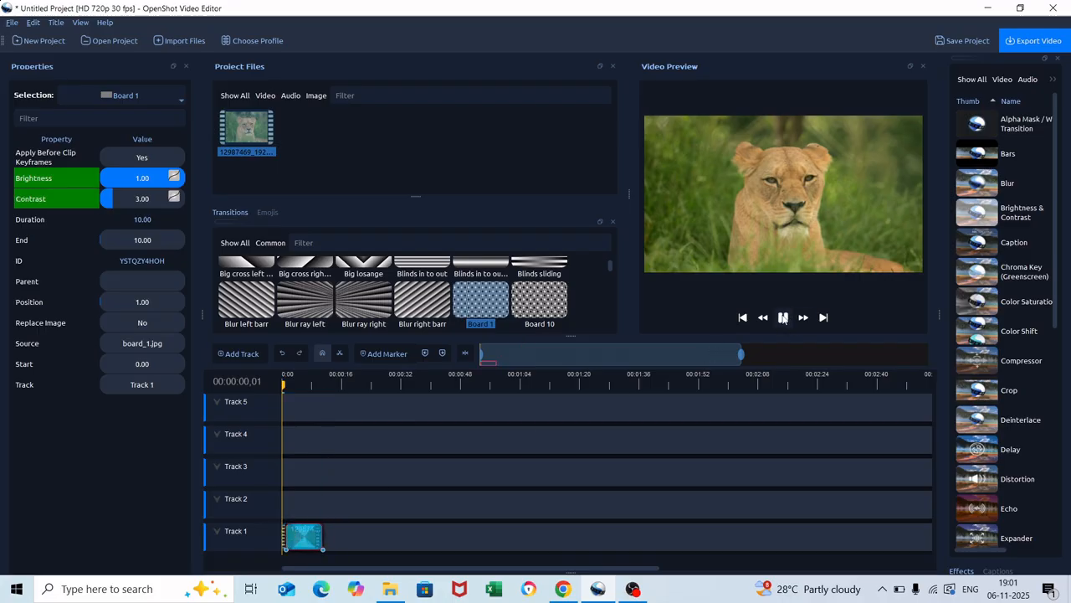
click(782, 317)
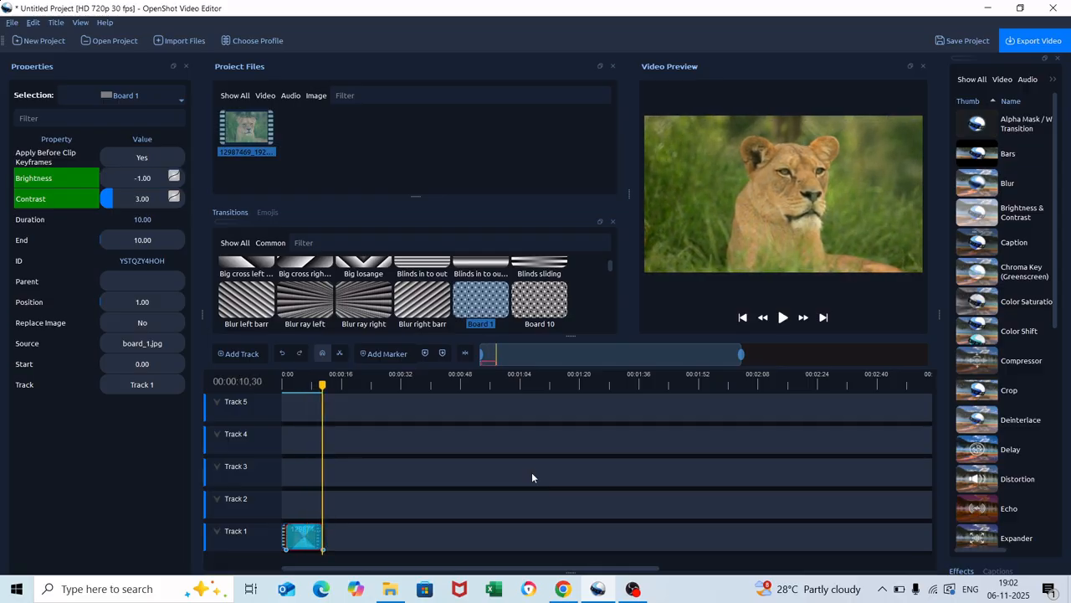
click(742, 318)
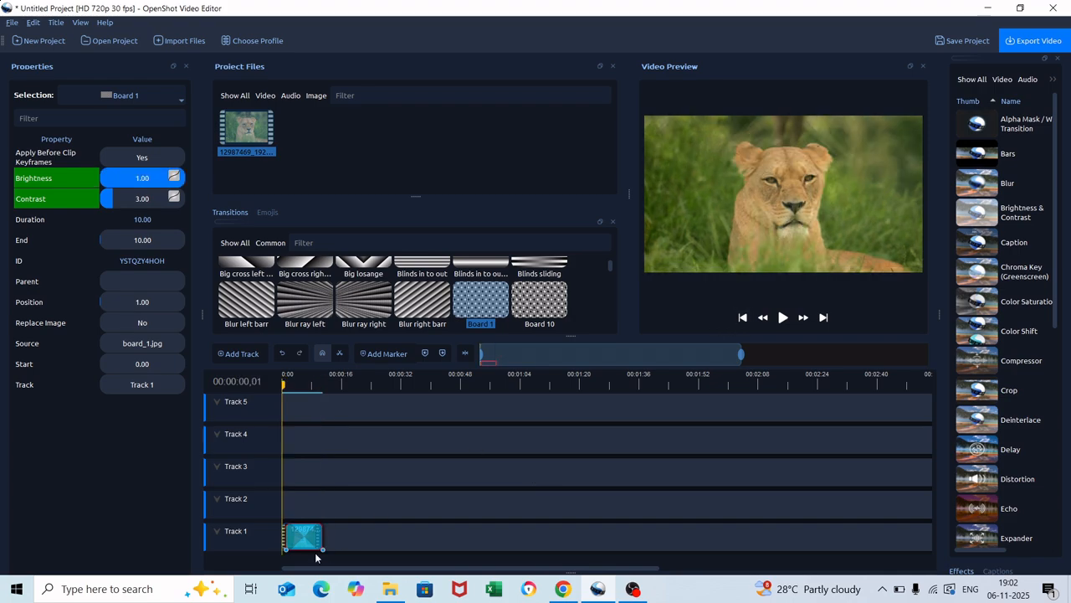
key(Delete)
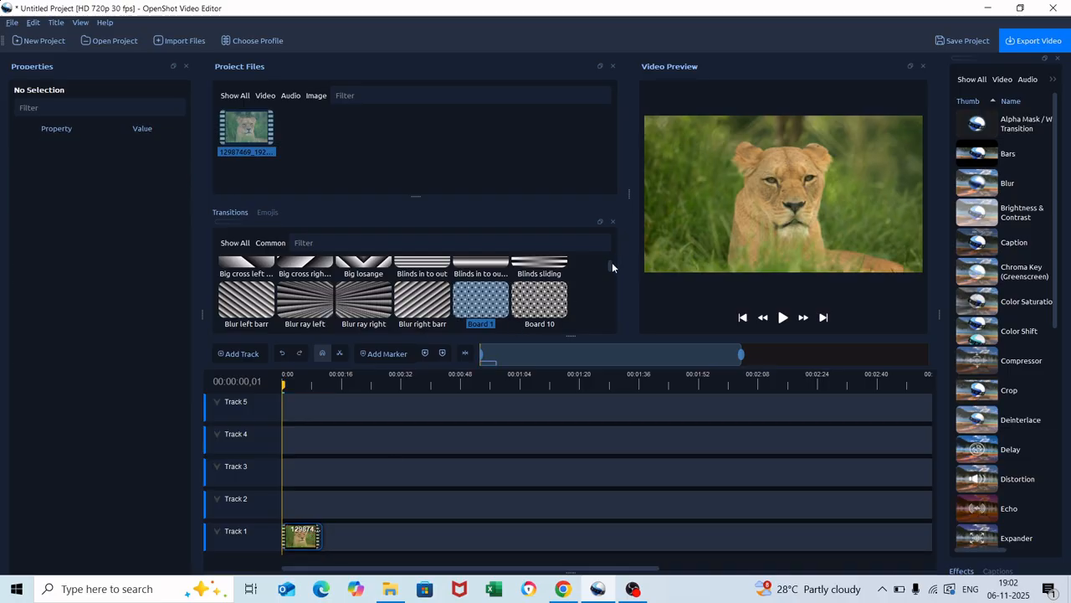
Step: Place the Spiral small transition at the start of the Track 1 clip, play the result, and deselect the transition
drag(612, 262, 618, 304)
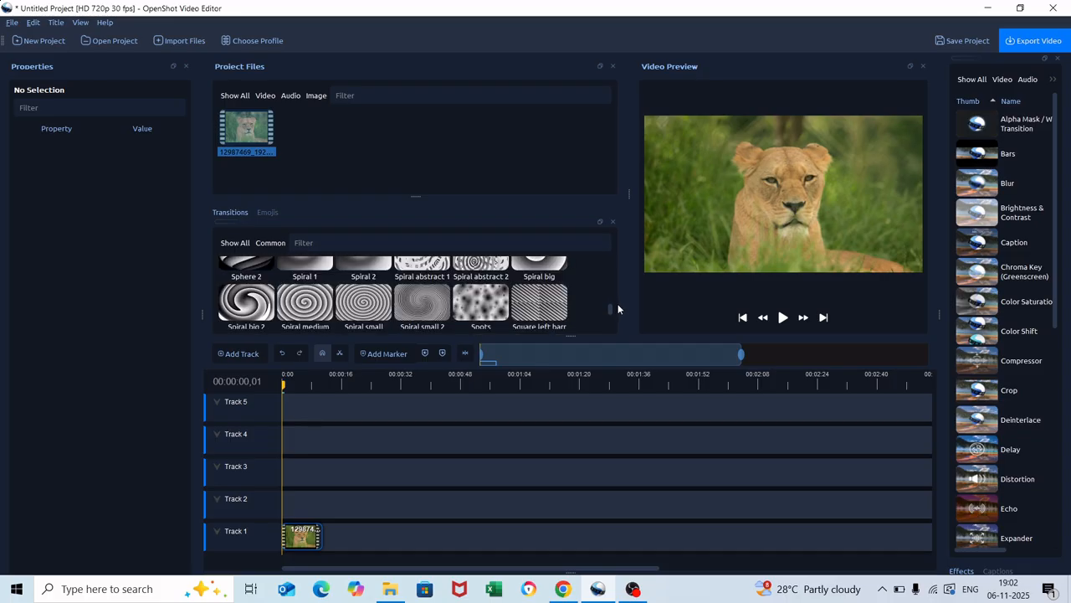
click(363, 301)
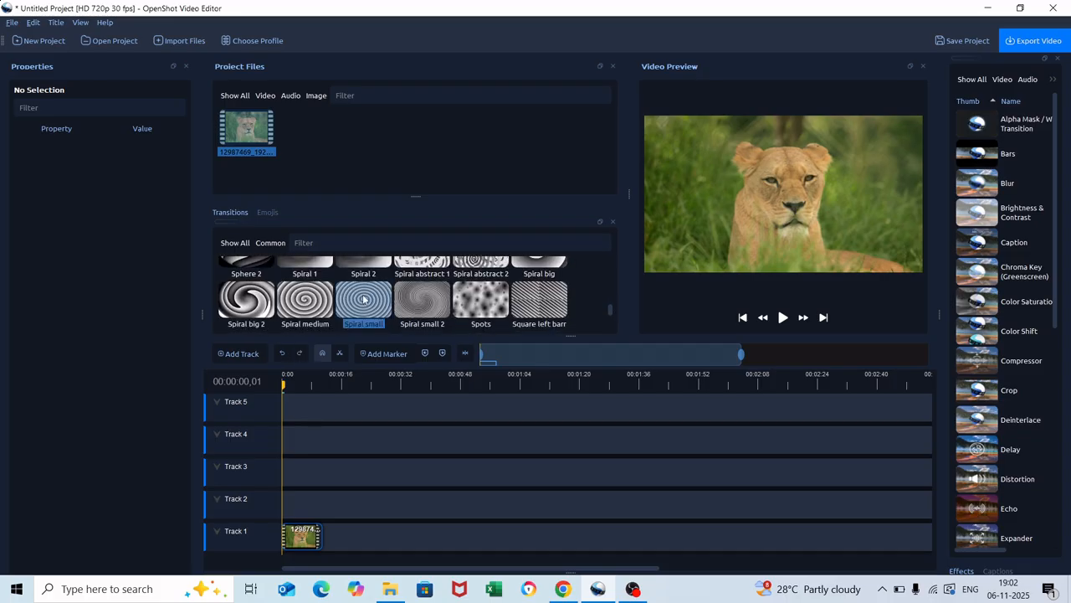
drag(363, 302, 276, 532)
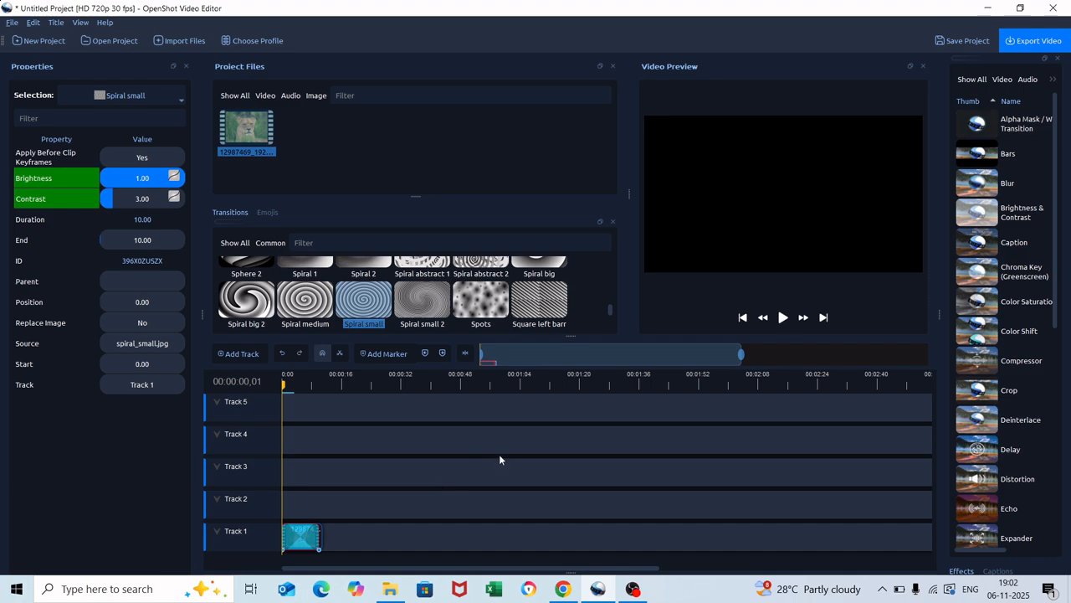
click(783, 318)
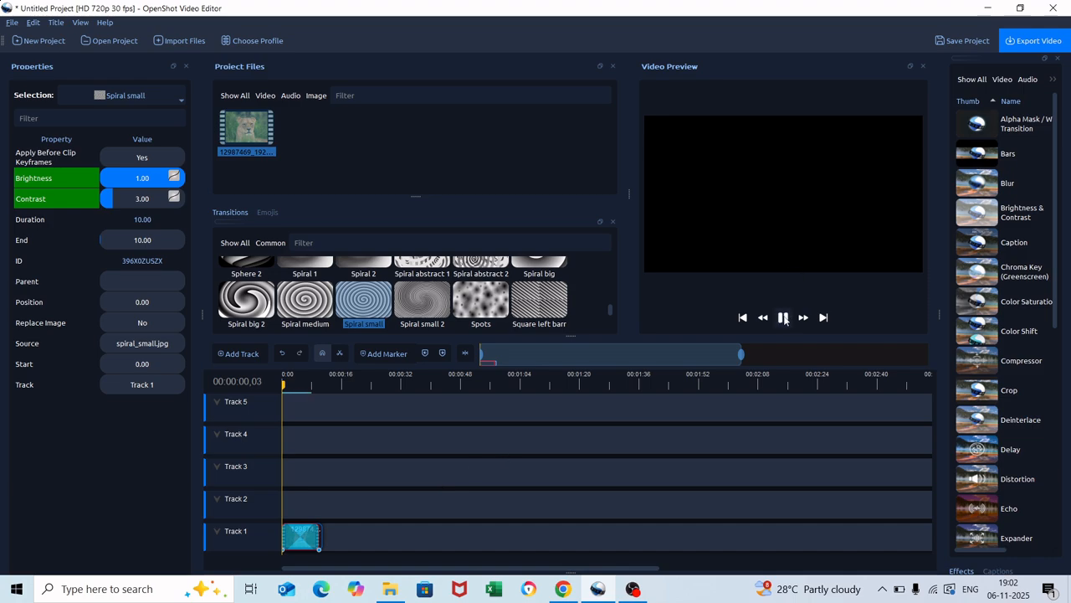
click(701, 474)
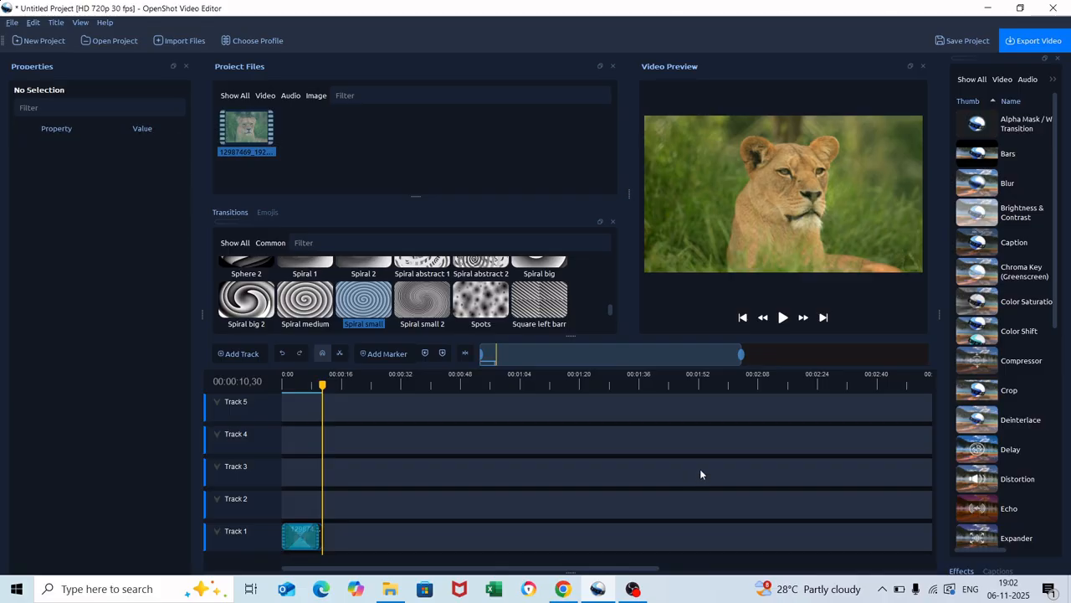